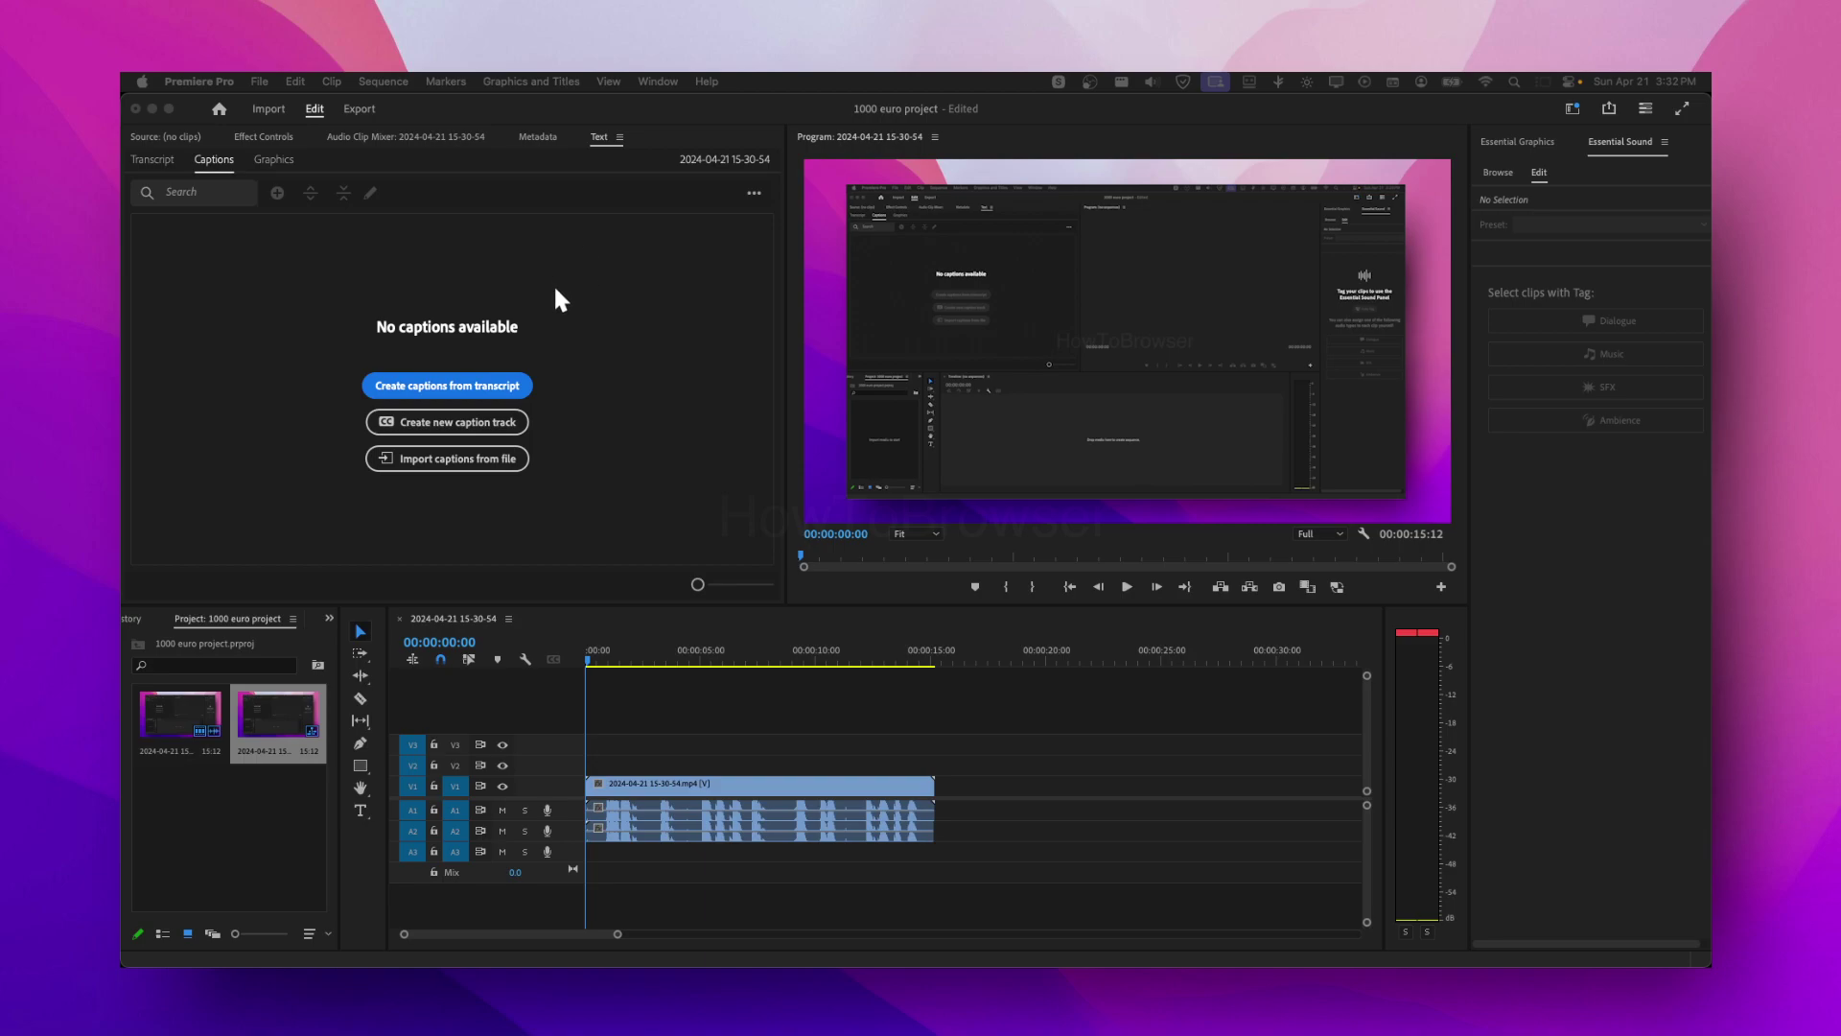
Step: Switch to the Audio workspace and select the video clip together with its audio in the sequence
mouse_move(692, 655)
left_mouse_down()
mouse_move(751, 654)
mouse_move(686, 657)
left_mouse_up()
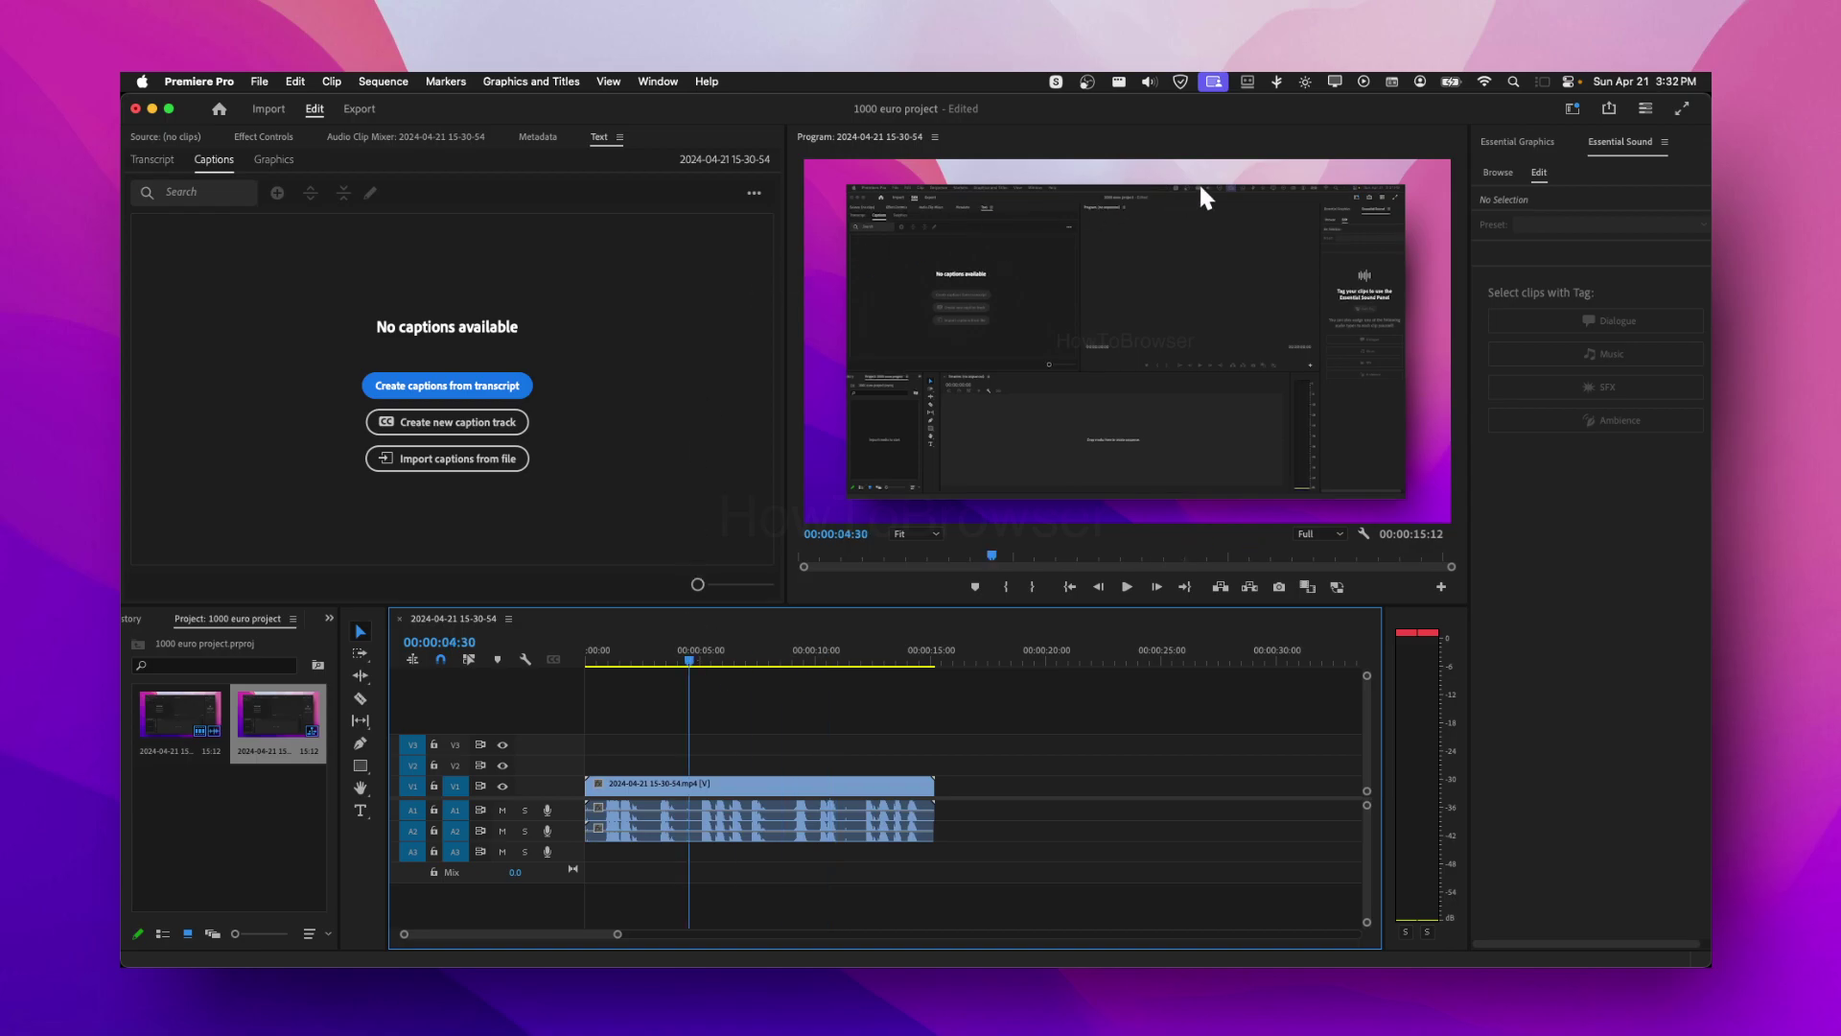
left_click(1497, 154)
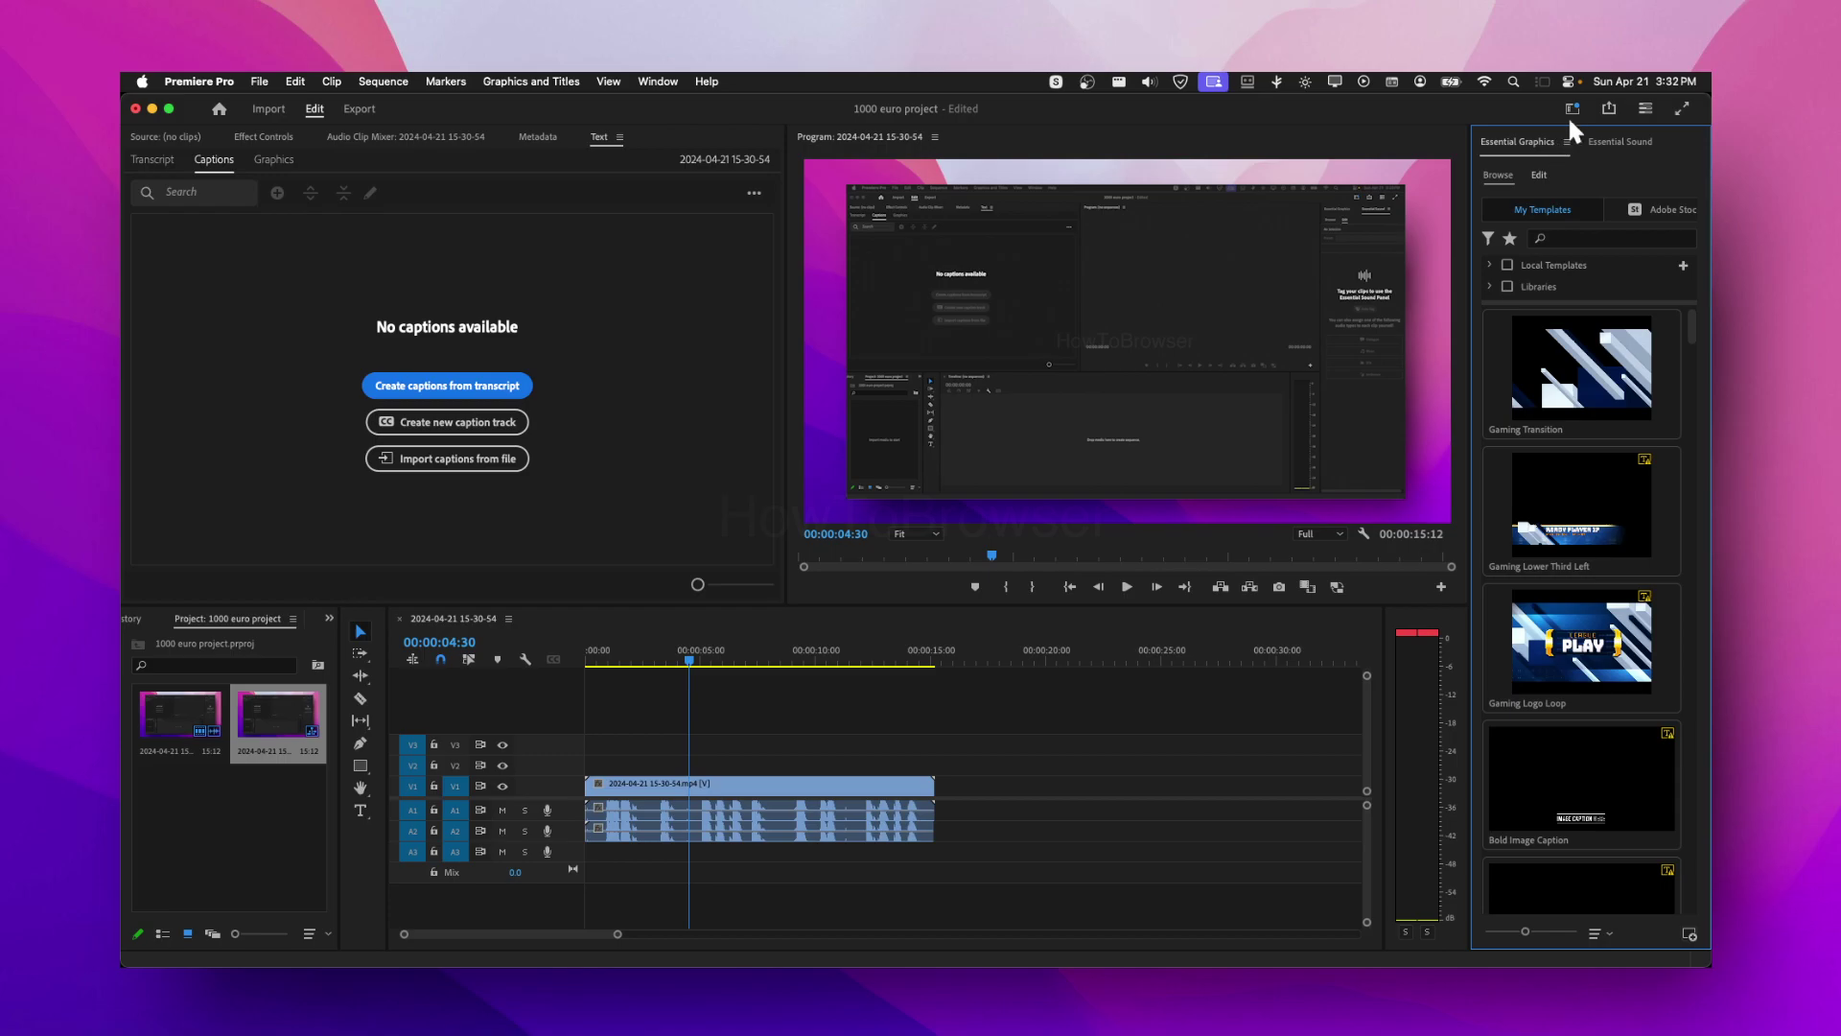
left_click(1572, 108)
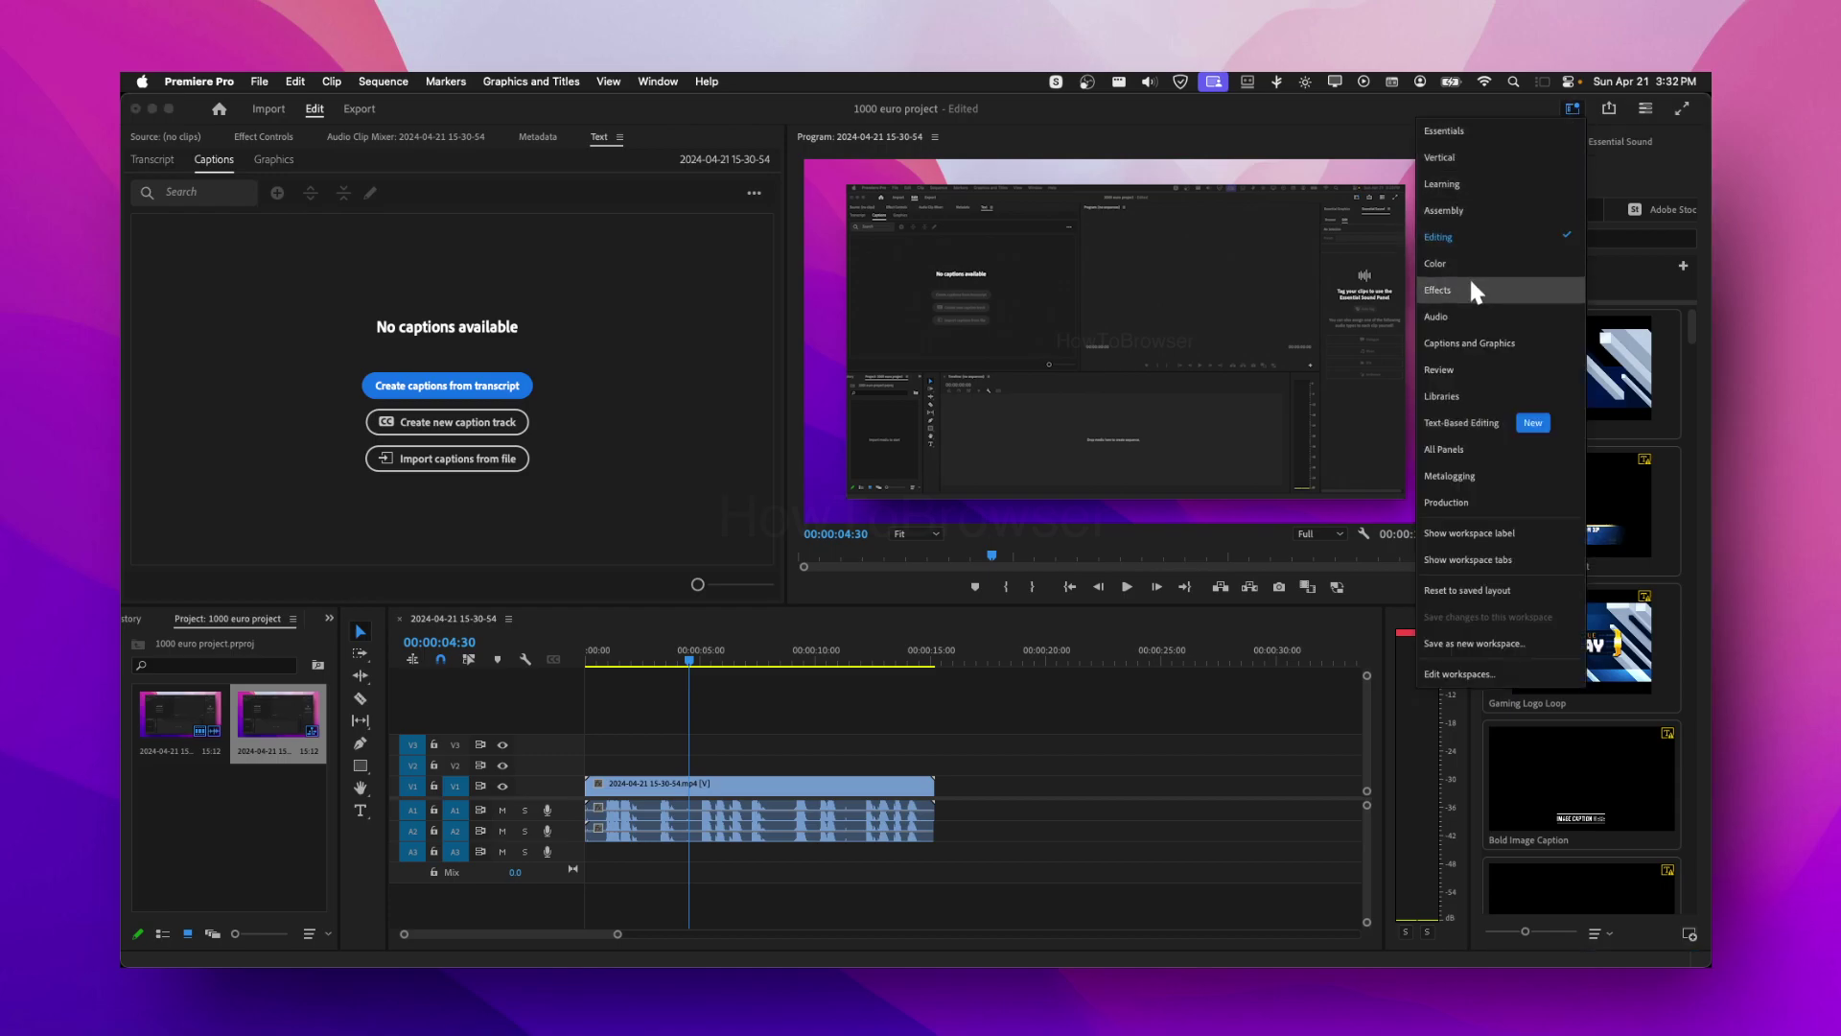
left_click(1466, 312)
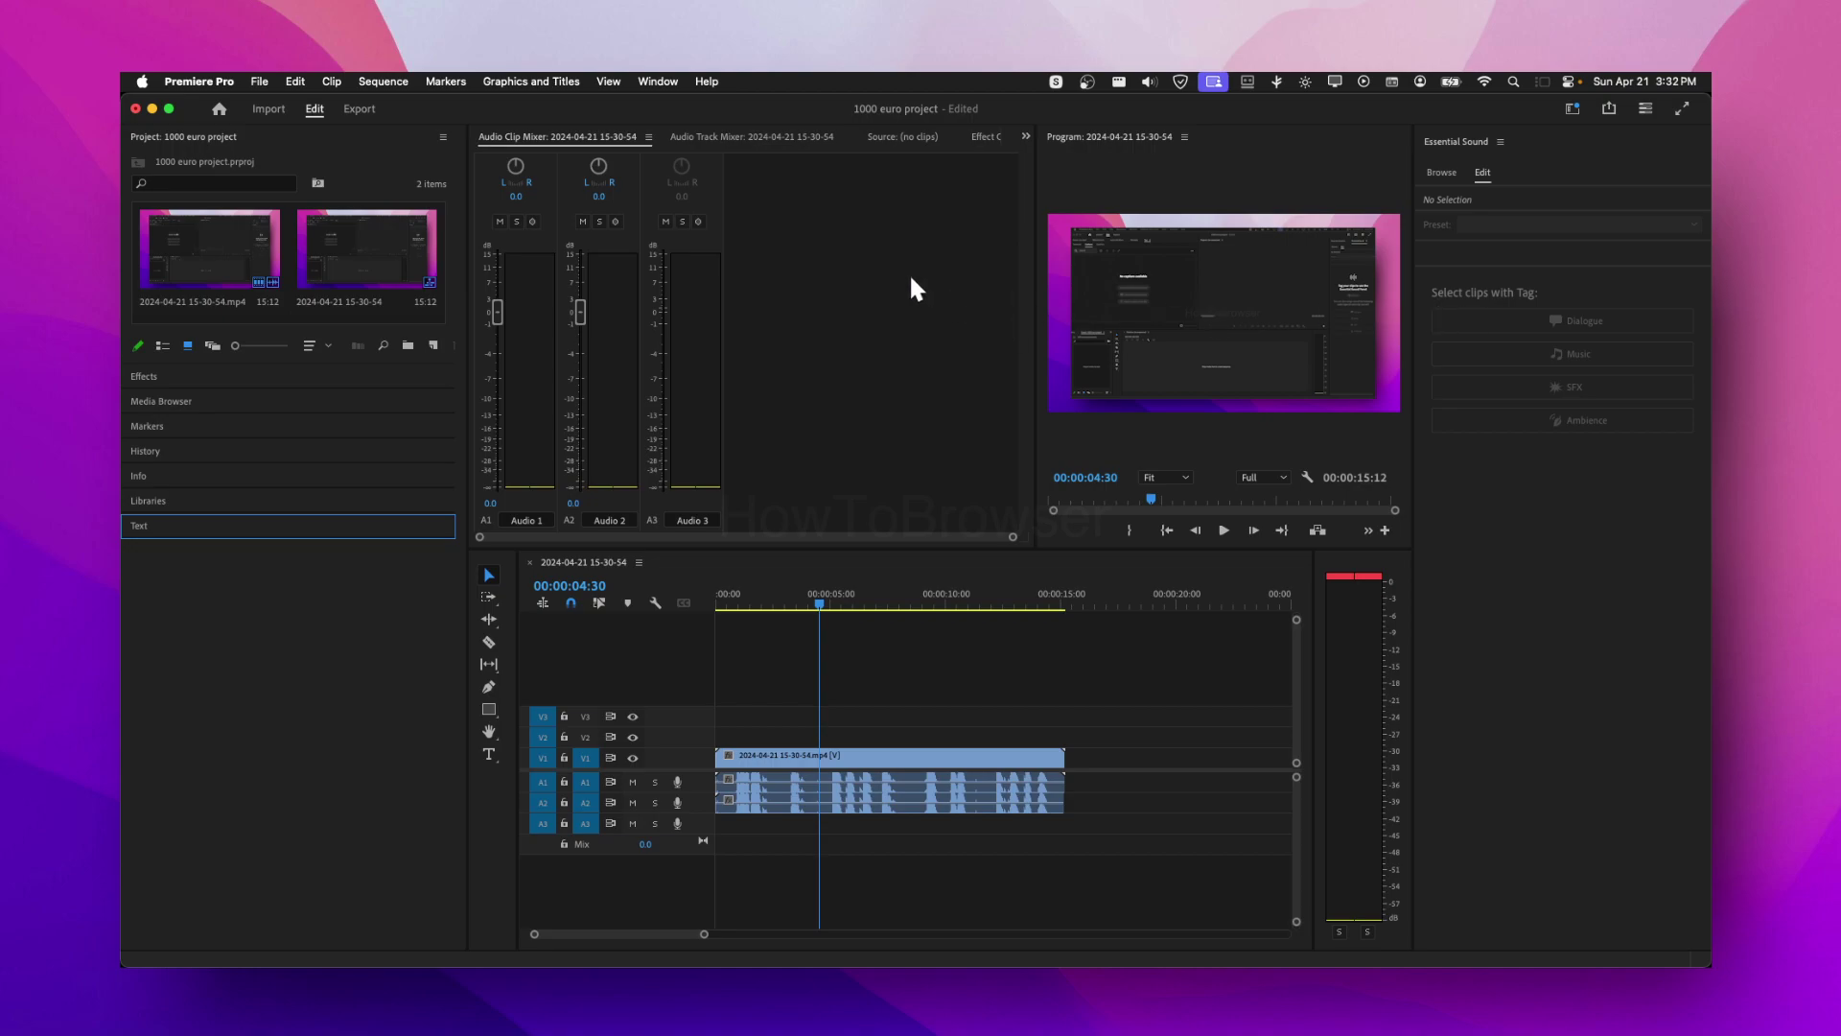
left_click_drag(1130, 688, 835, 859)
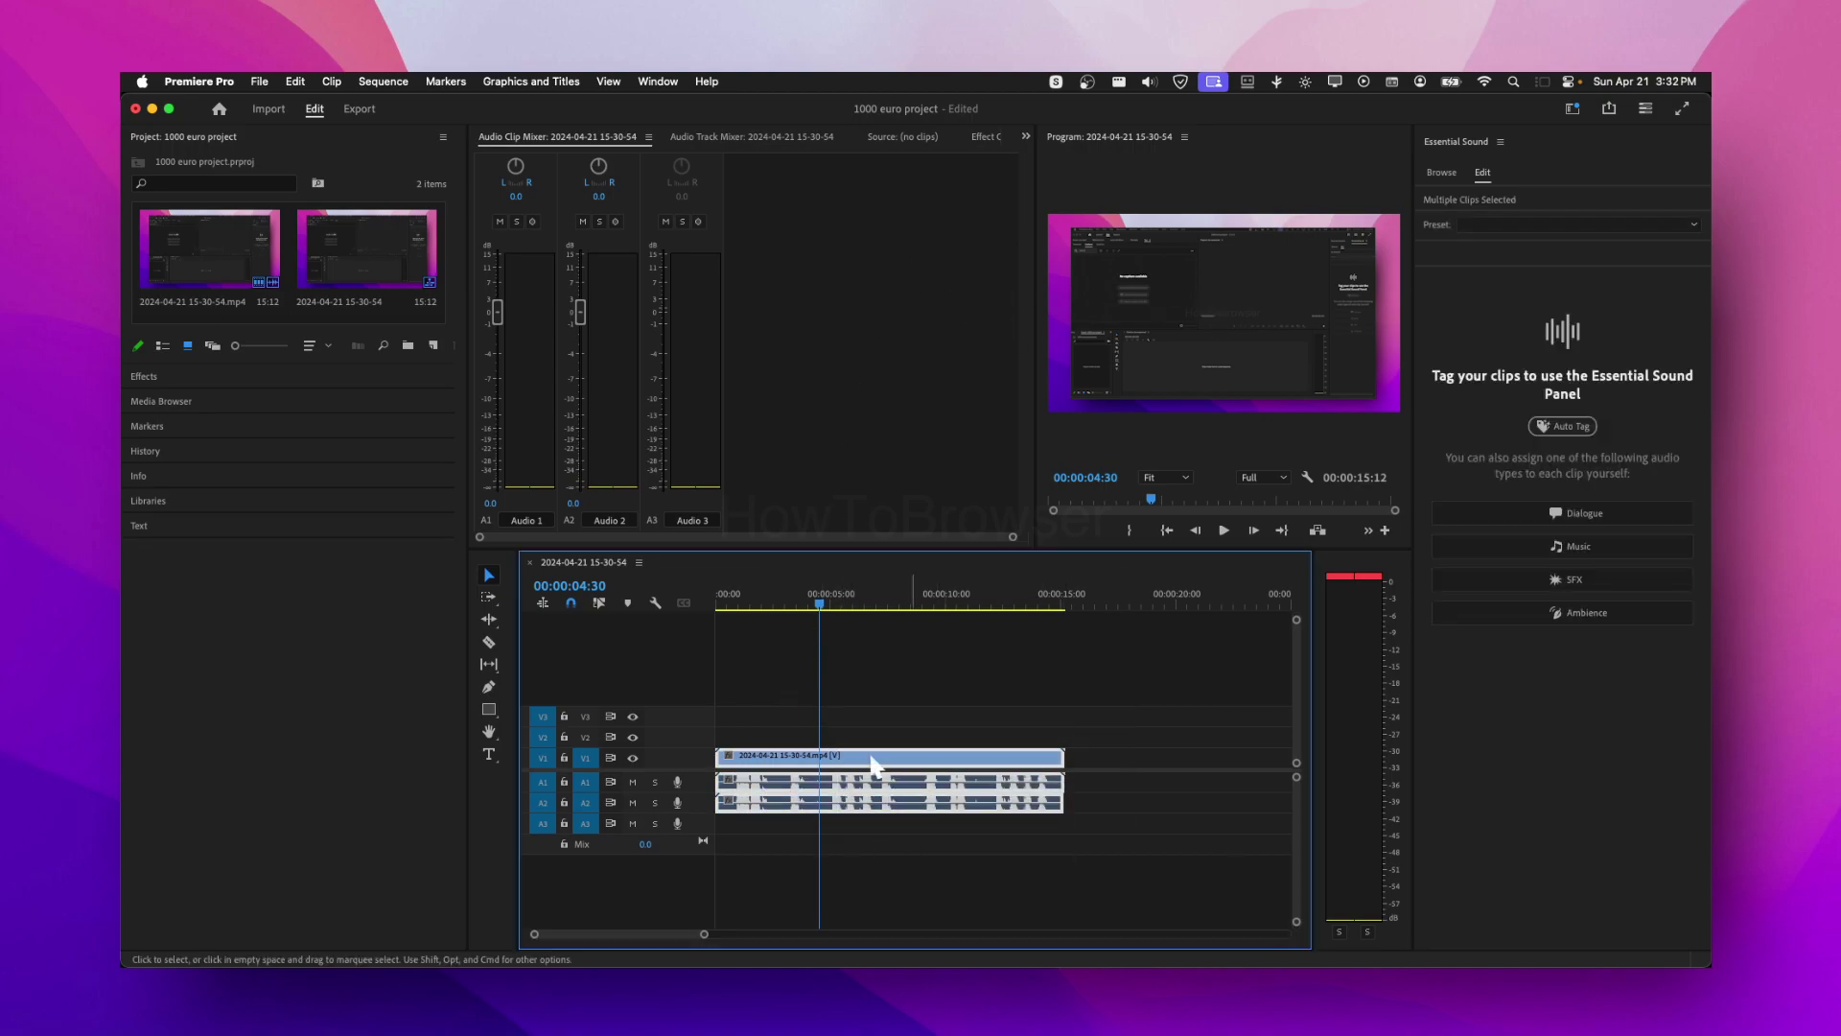
Step: Tag the selected clips as Dialogue with the Podcast Voice preset and enhance their speech
left_click(1572, 513)
left_click(1487, 252)
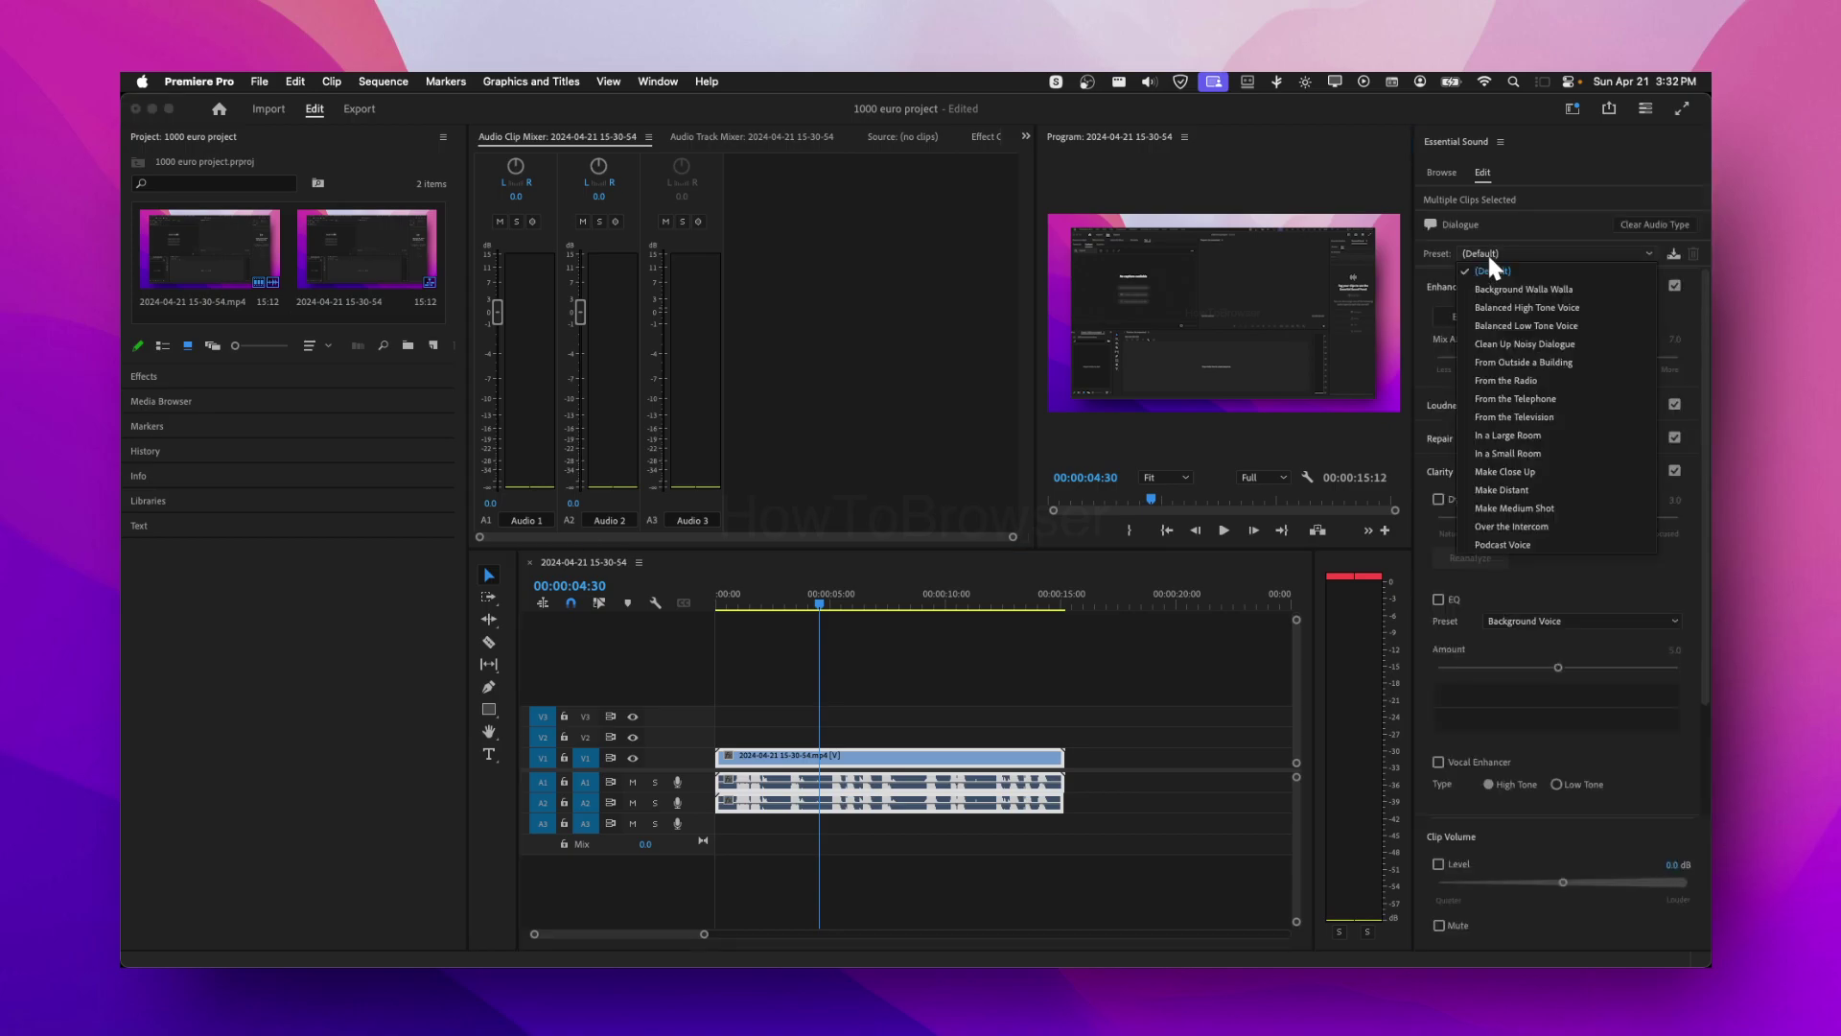
left_click(1525, 548)
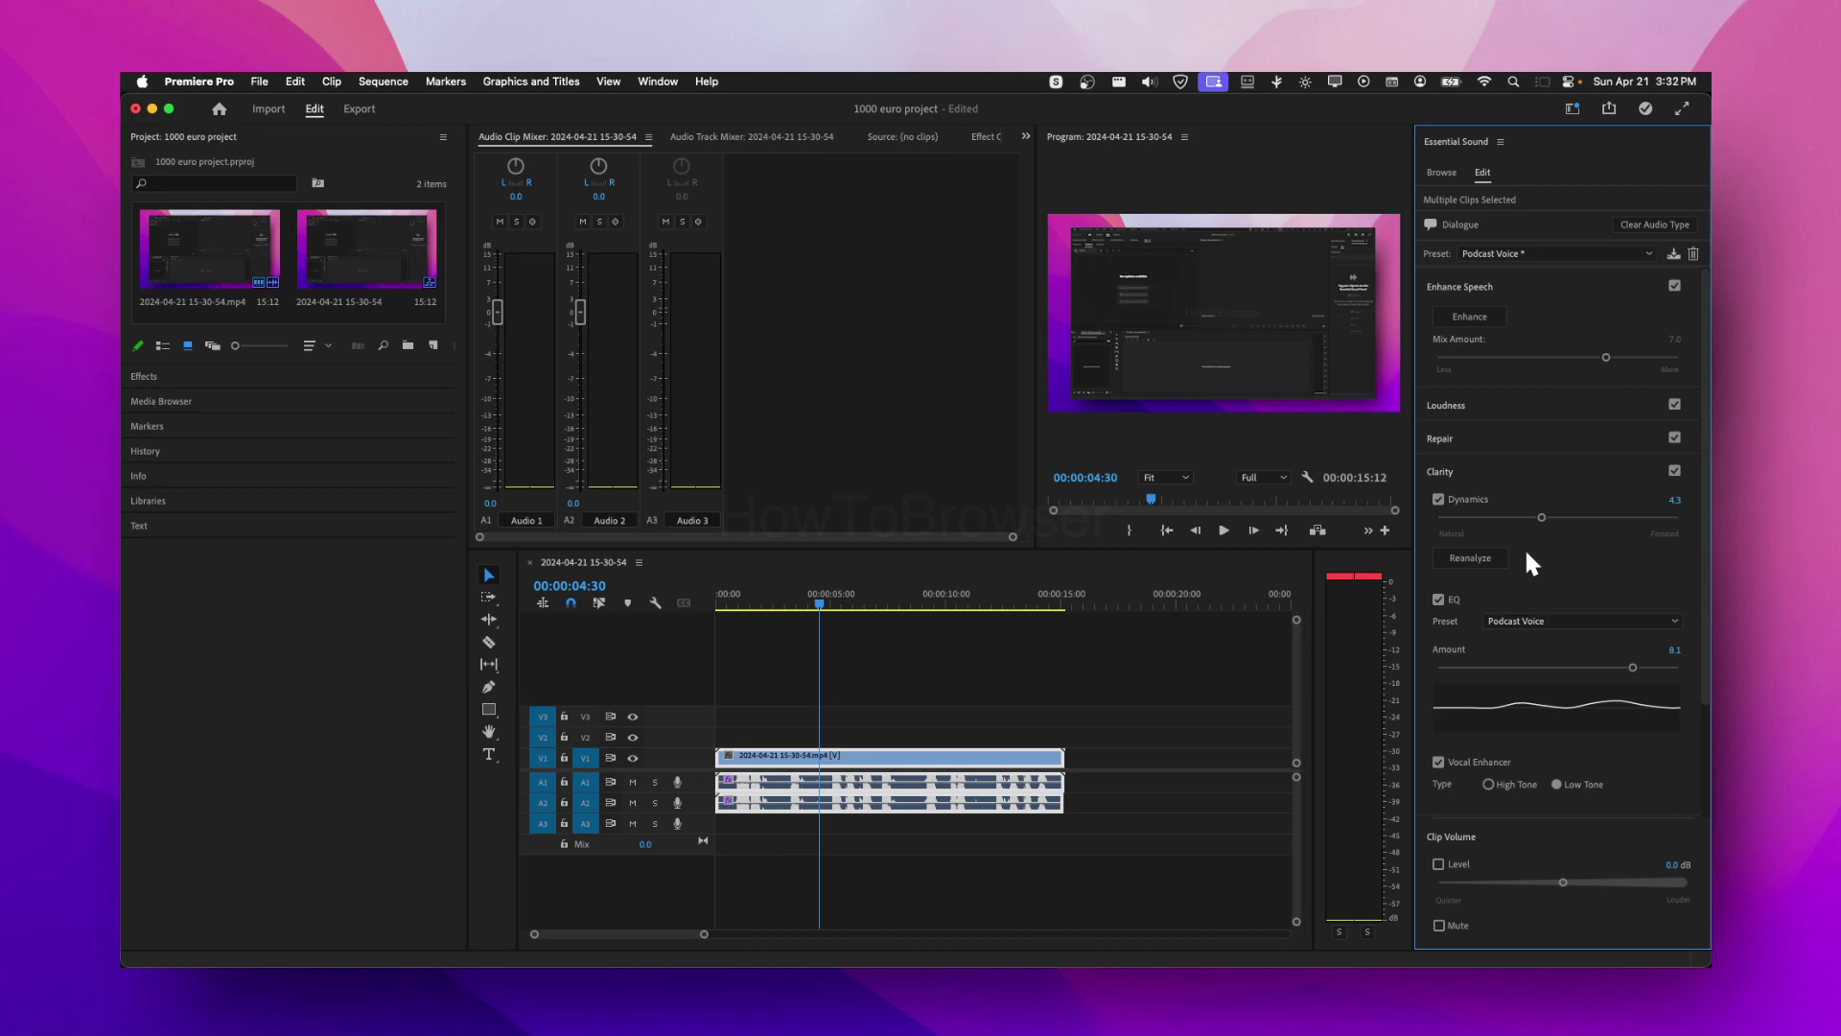
left_click(1470, 317)
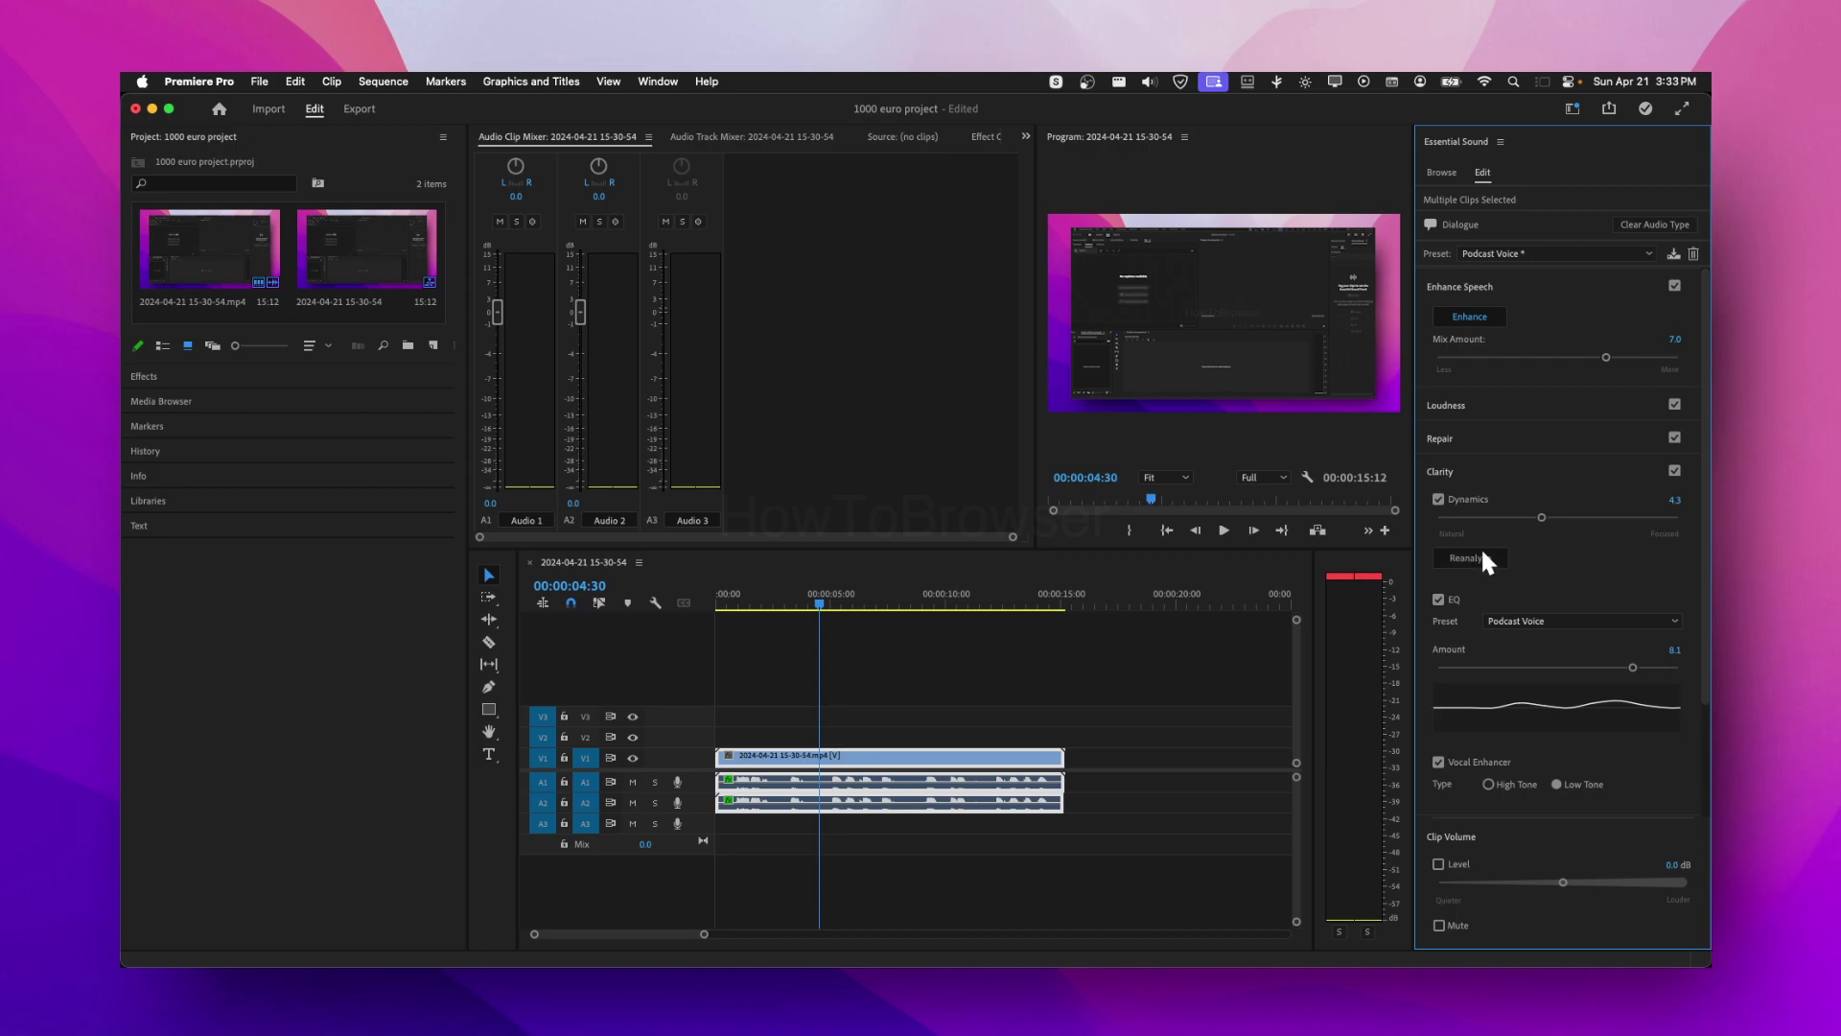
Step: Play the sequence from near its start to hear the enhanced Podcast Voice audio, and stop playback
left_click(1504, 617)
left_click(1508, 749)
left_click_drag(820, 596, 726, 602)
left_click(1223, 530)
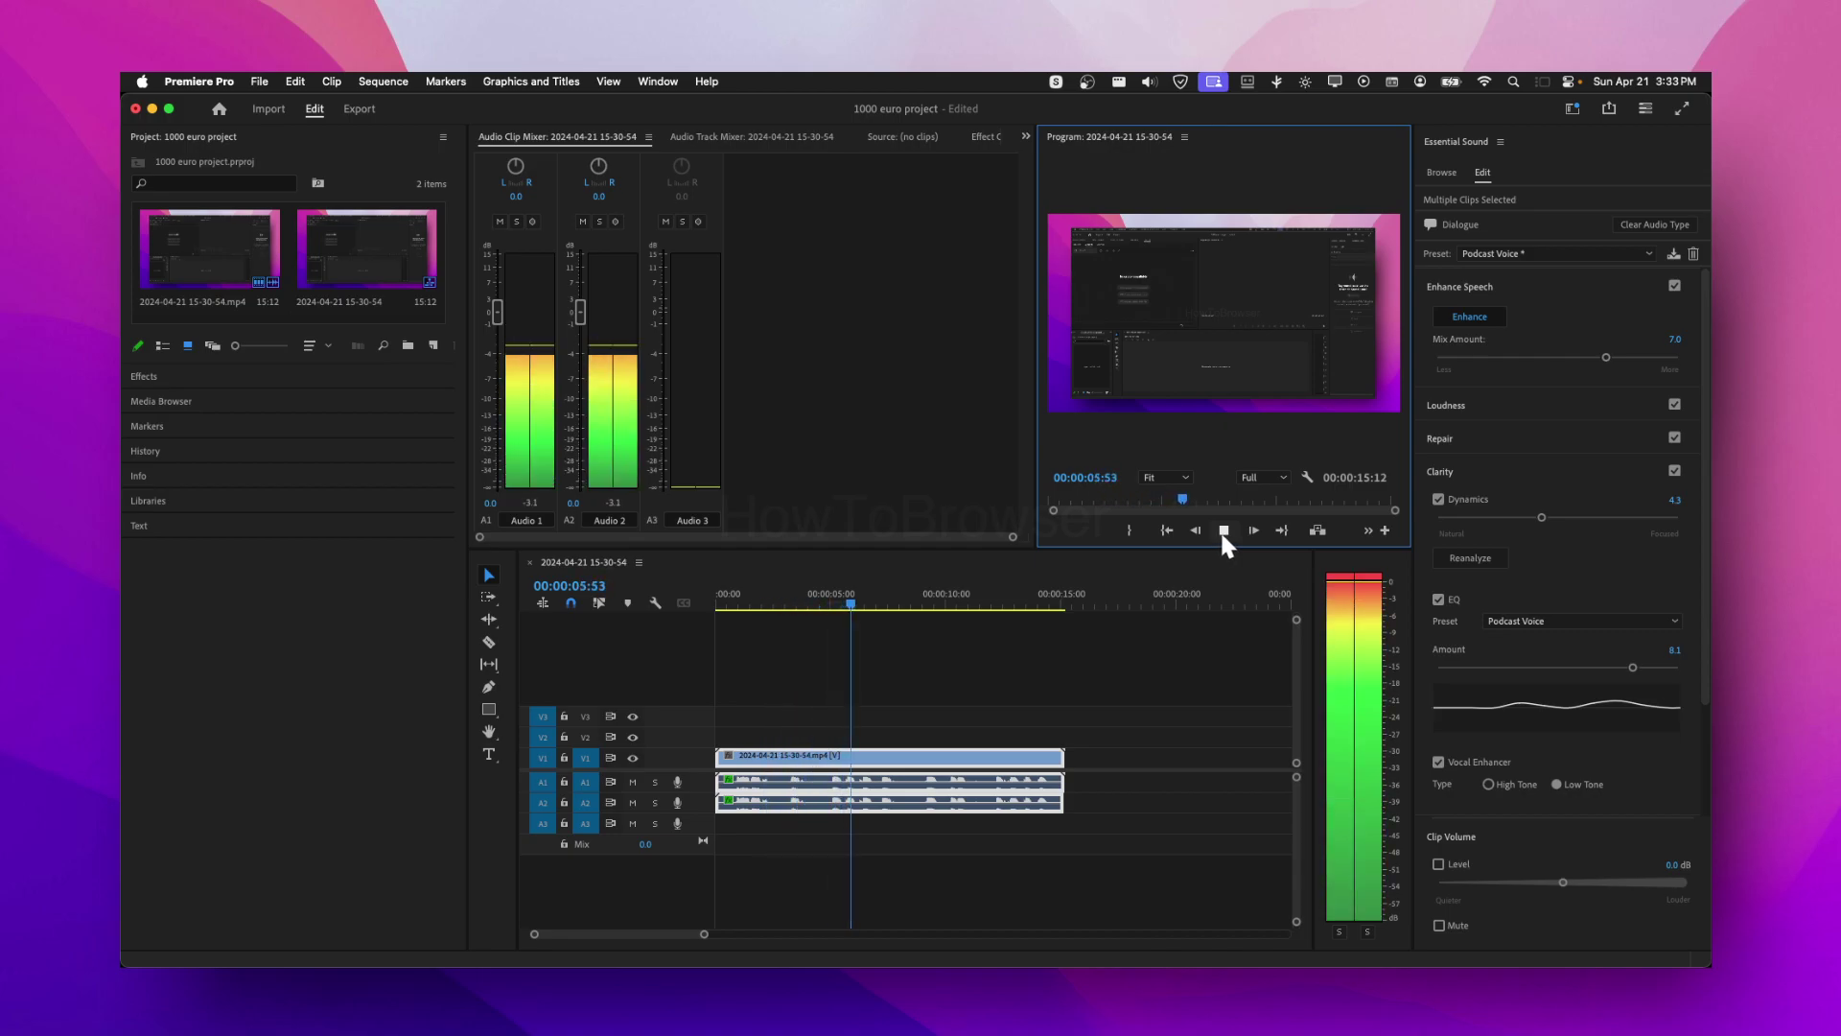
left_click(1223, 533)
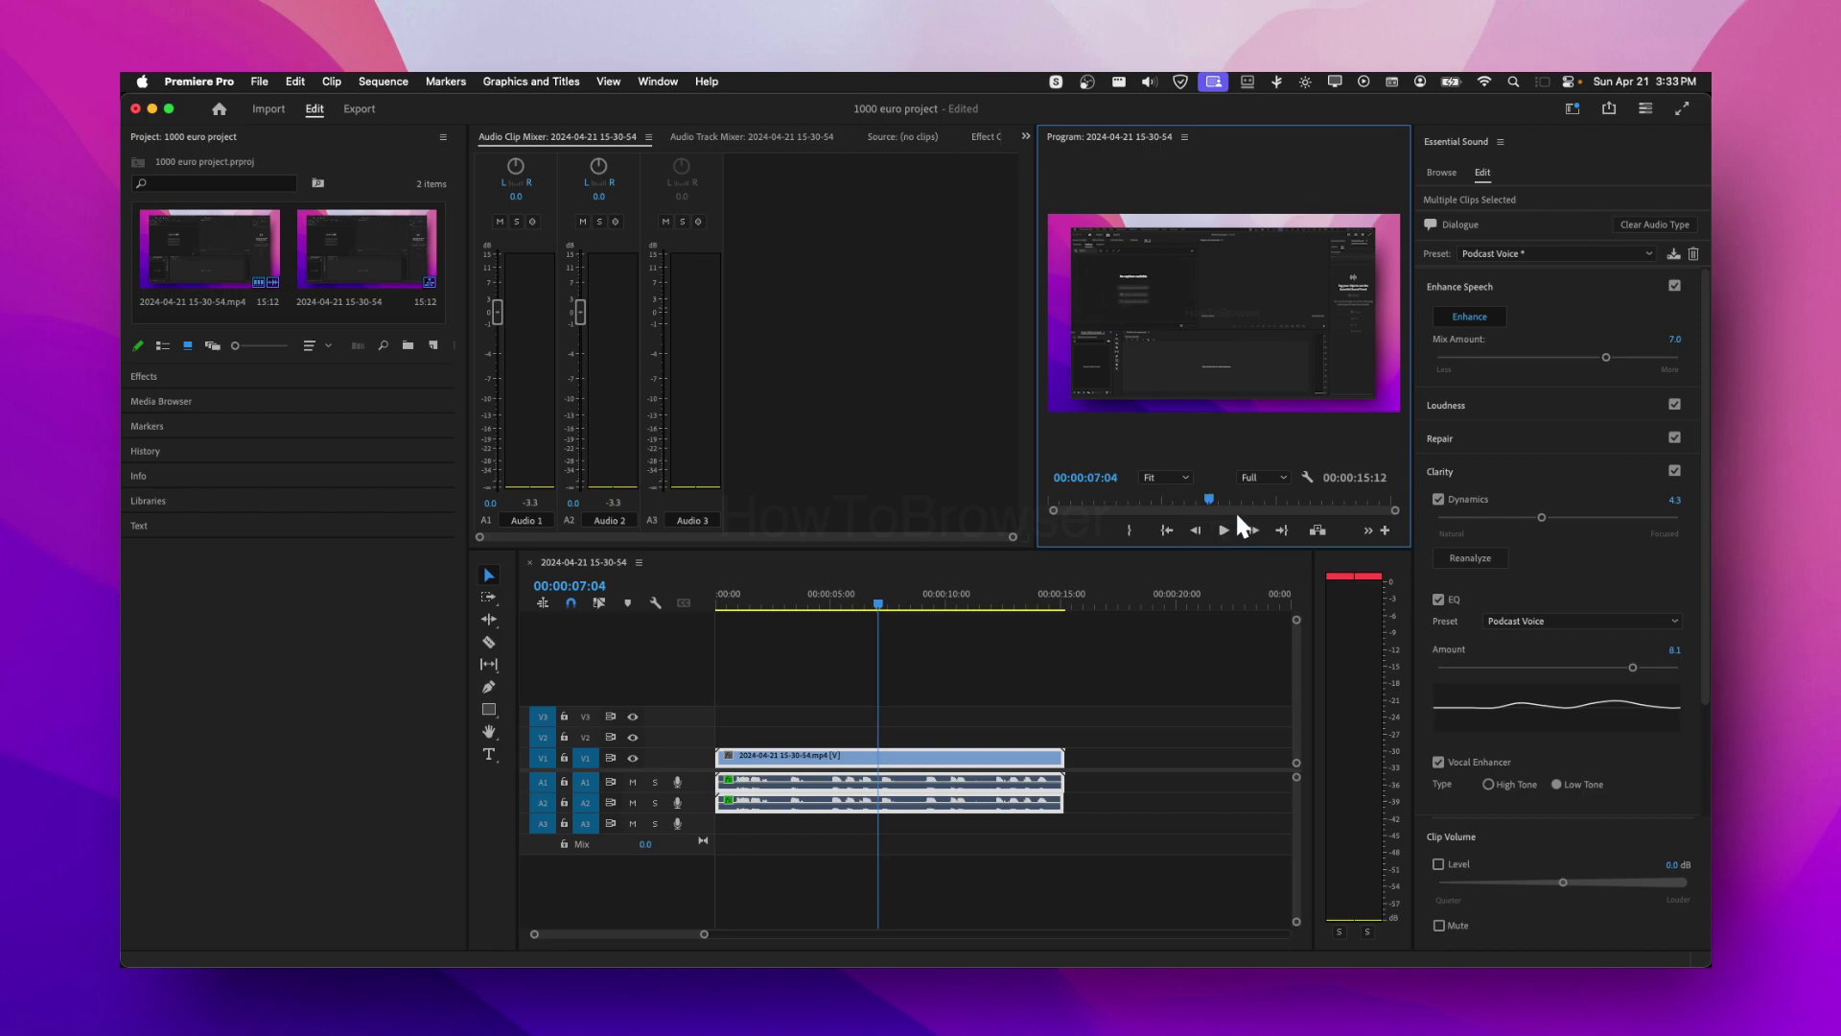
Step: Delete the Podcast Voice preset and play the sequence to hear its audio
left_click(1692, 253)
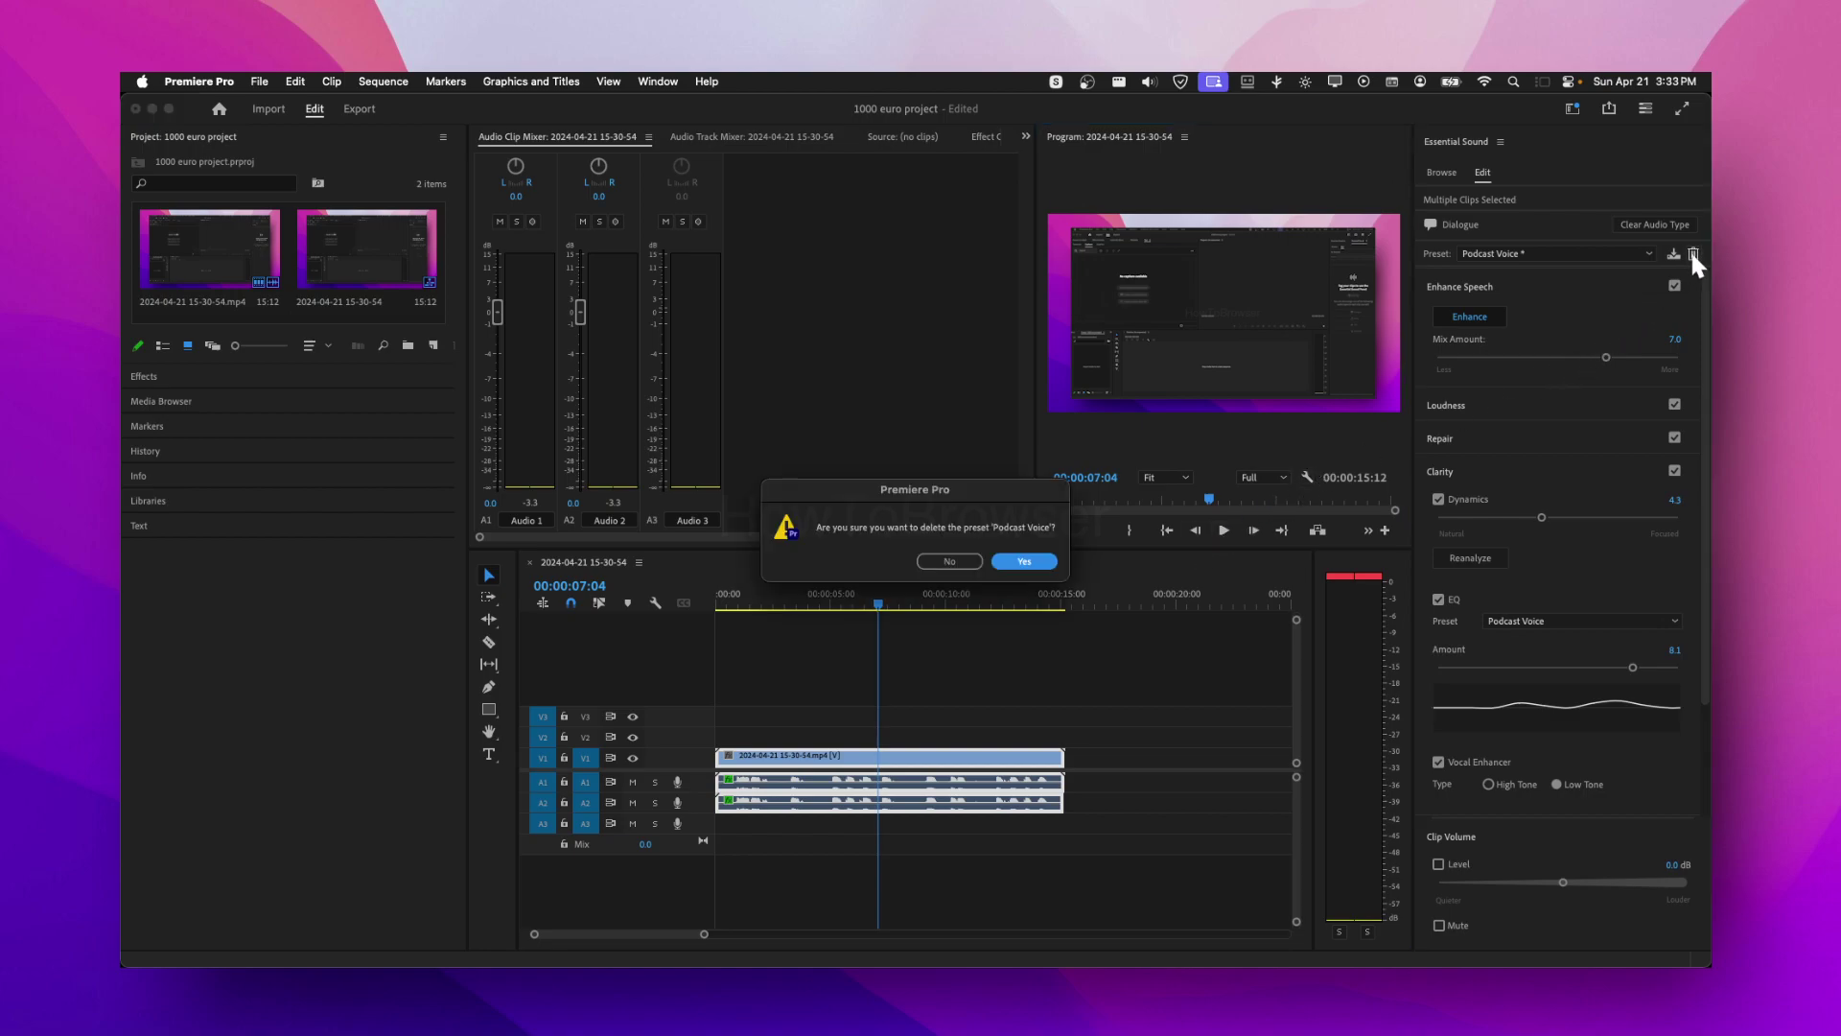
left_click(976, 562)
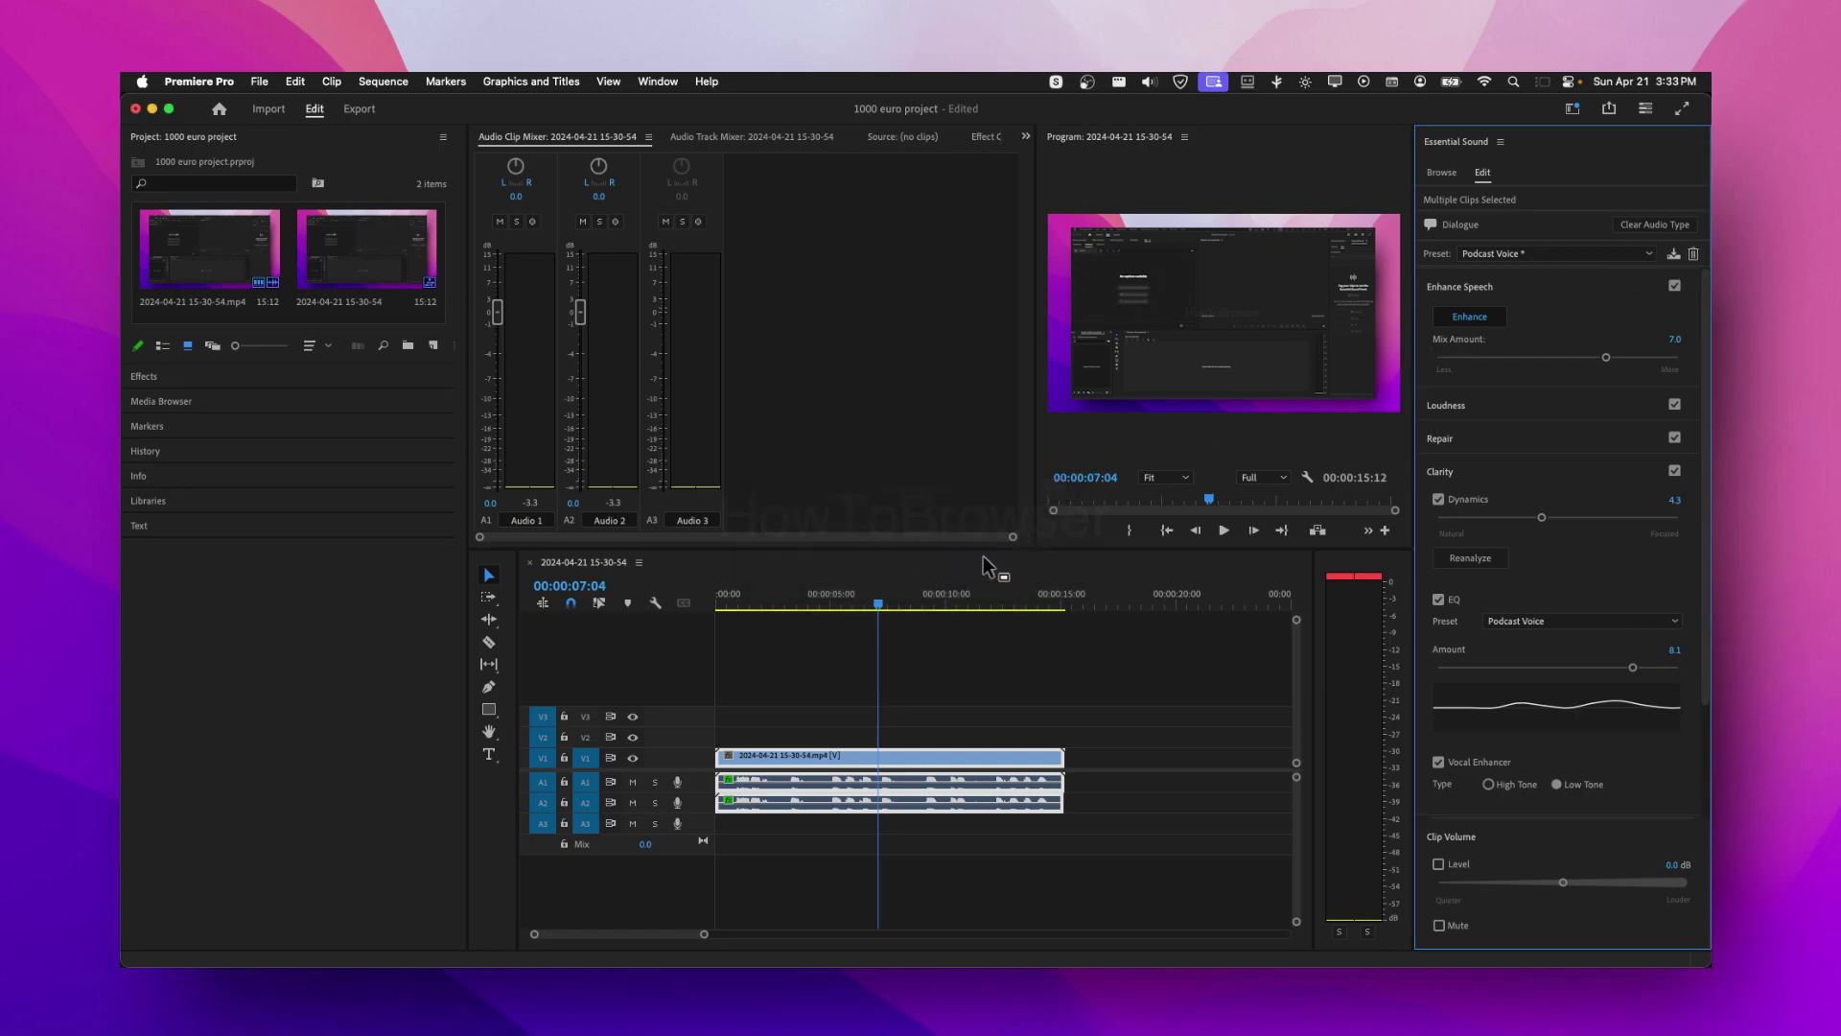
left_click(1692, 253)
left_click(1040, 562)
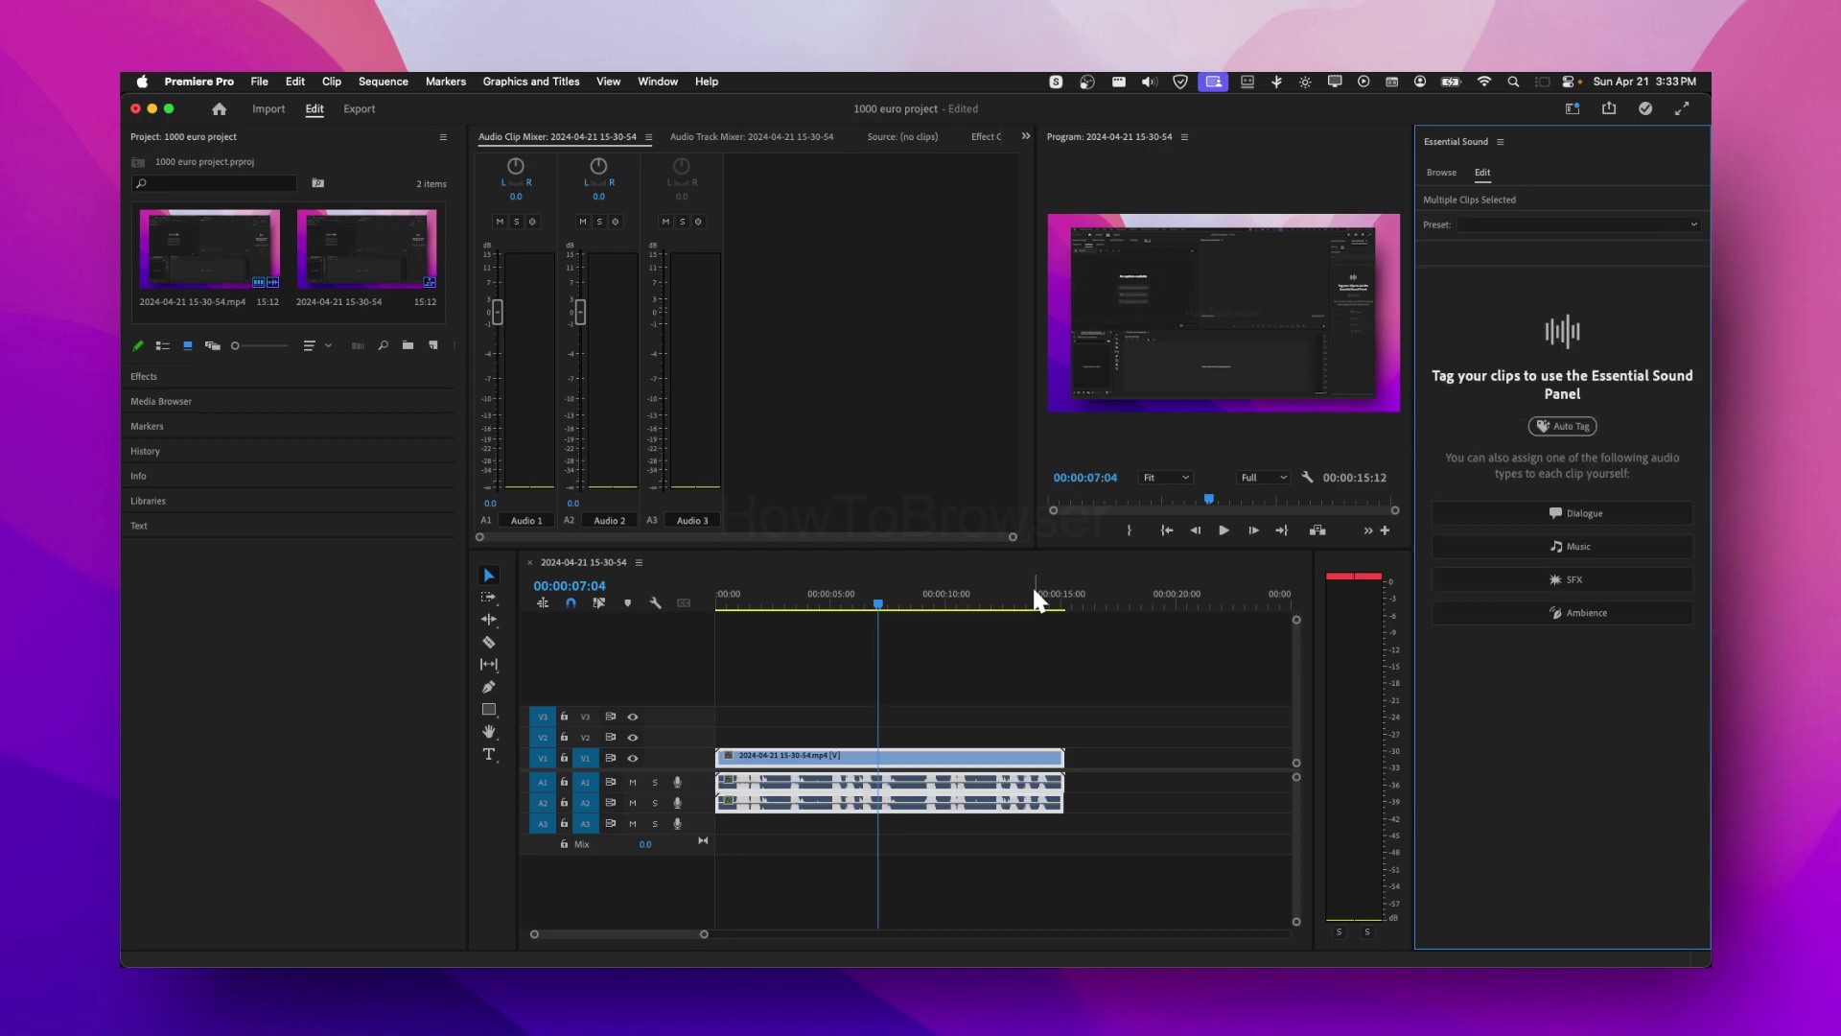
left_click(1214, 527)
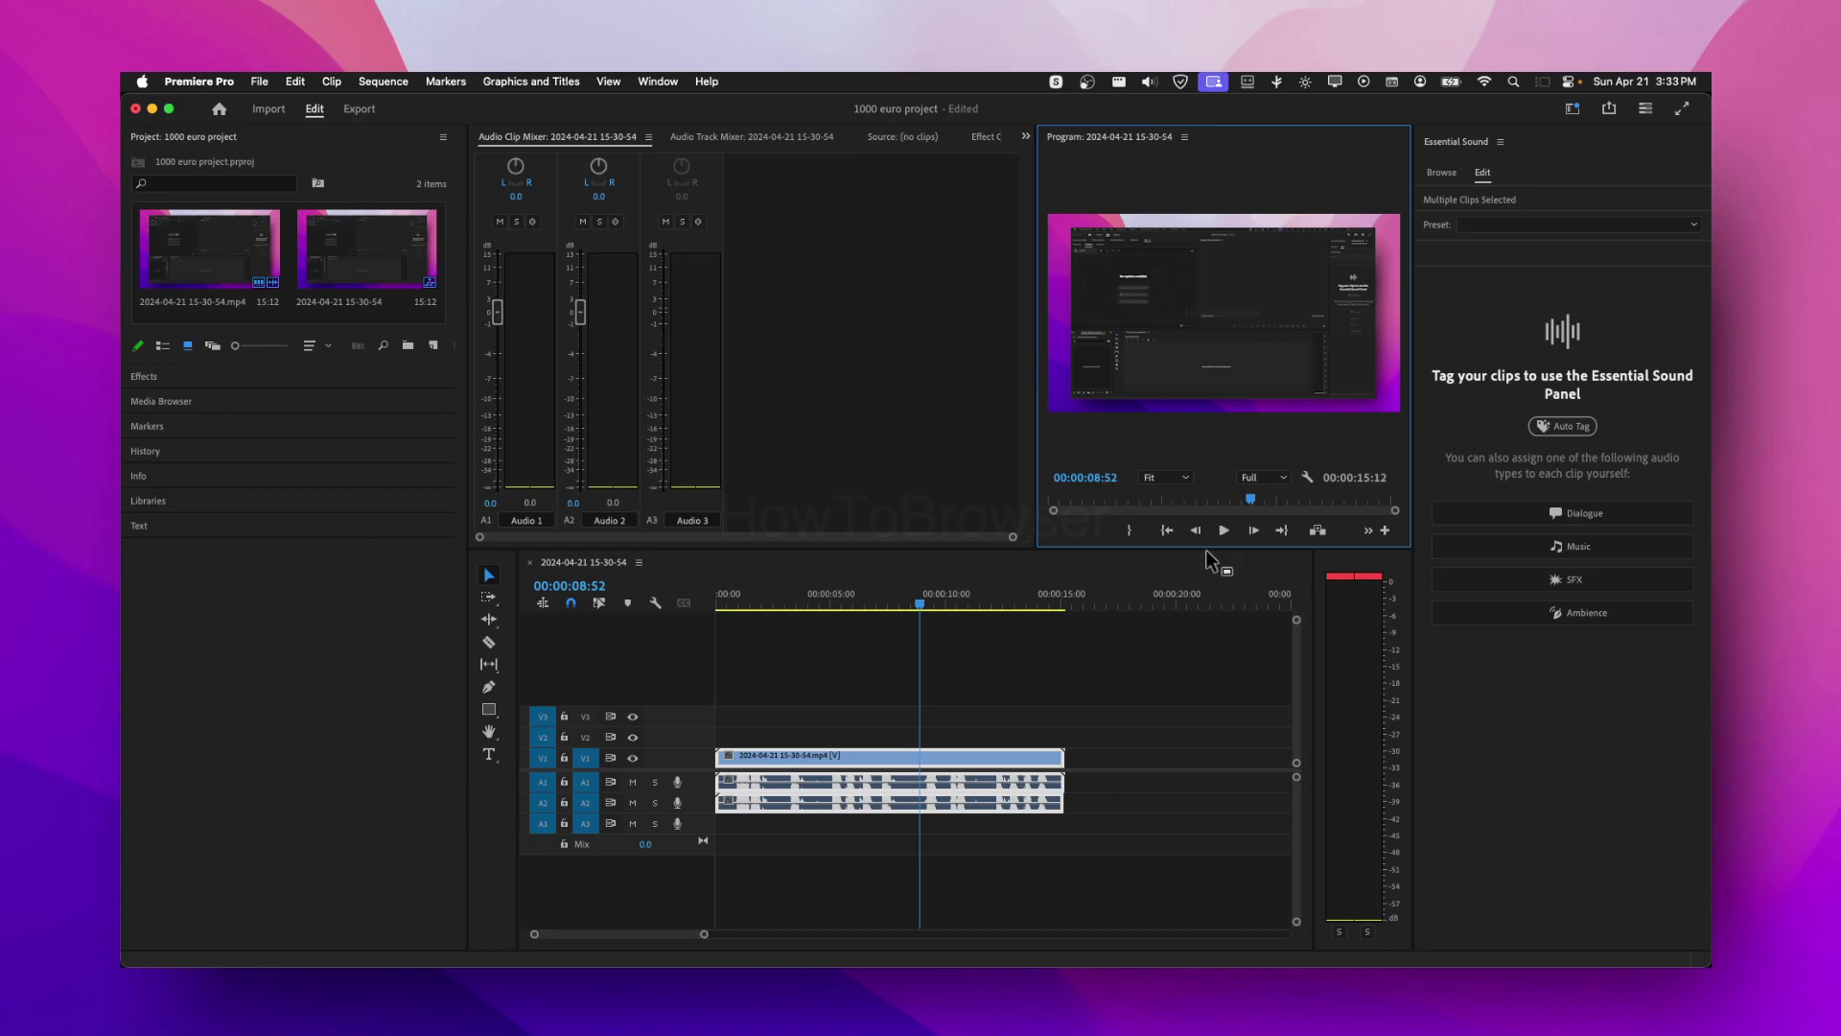
Step: Tag the selected clips as Dialogue and apply Enhance Speech to them
left_click(1498, 511)
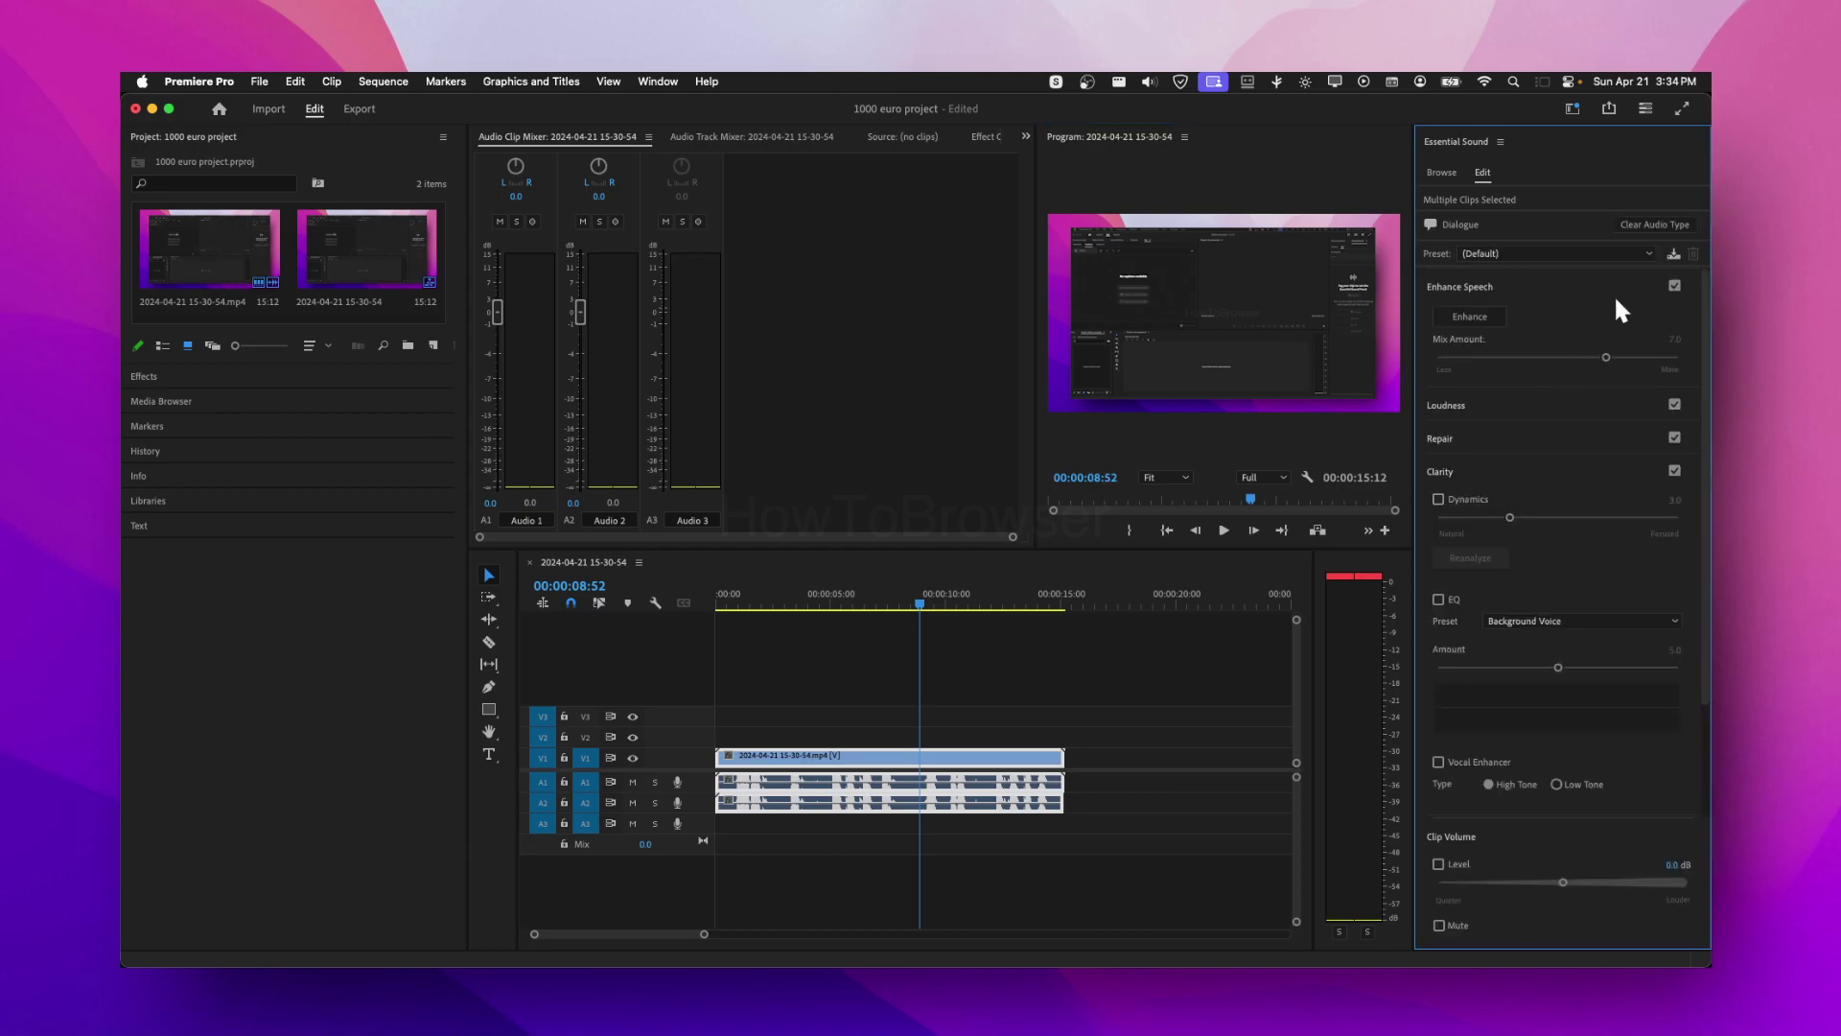
left_click(1485, 316)
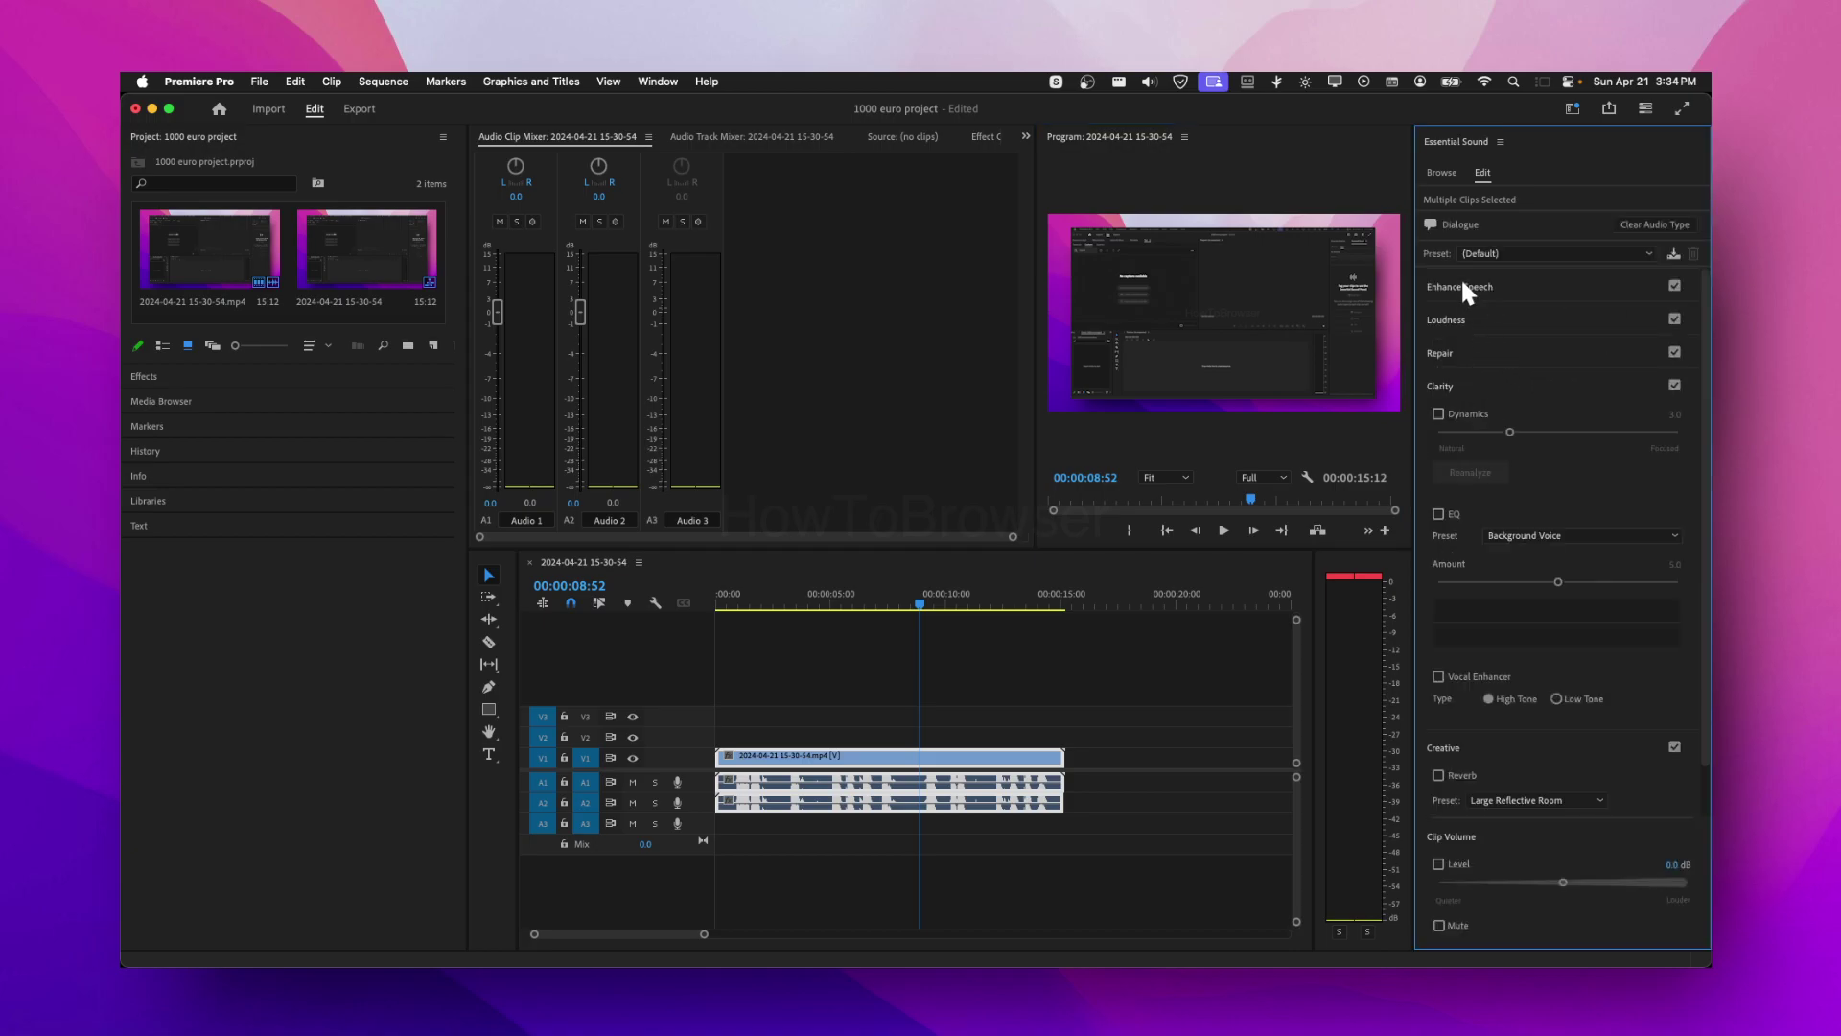
left_click(1463, 286)
left_click(1459, 317)
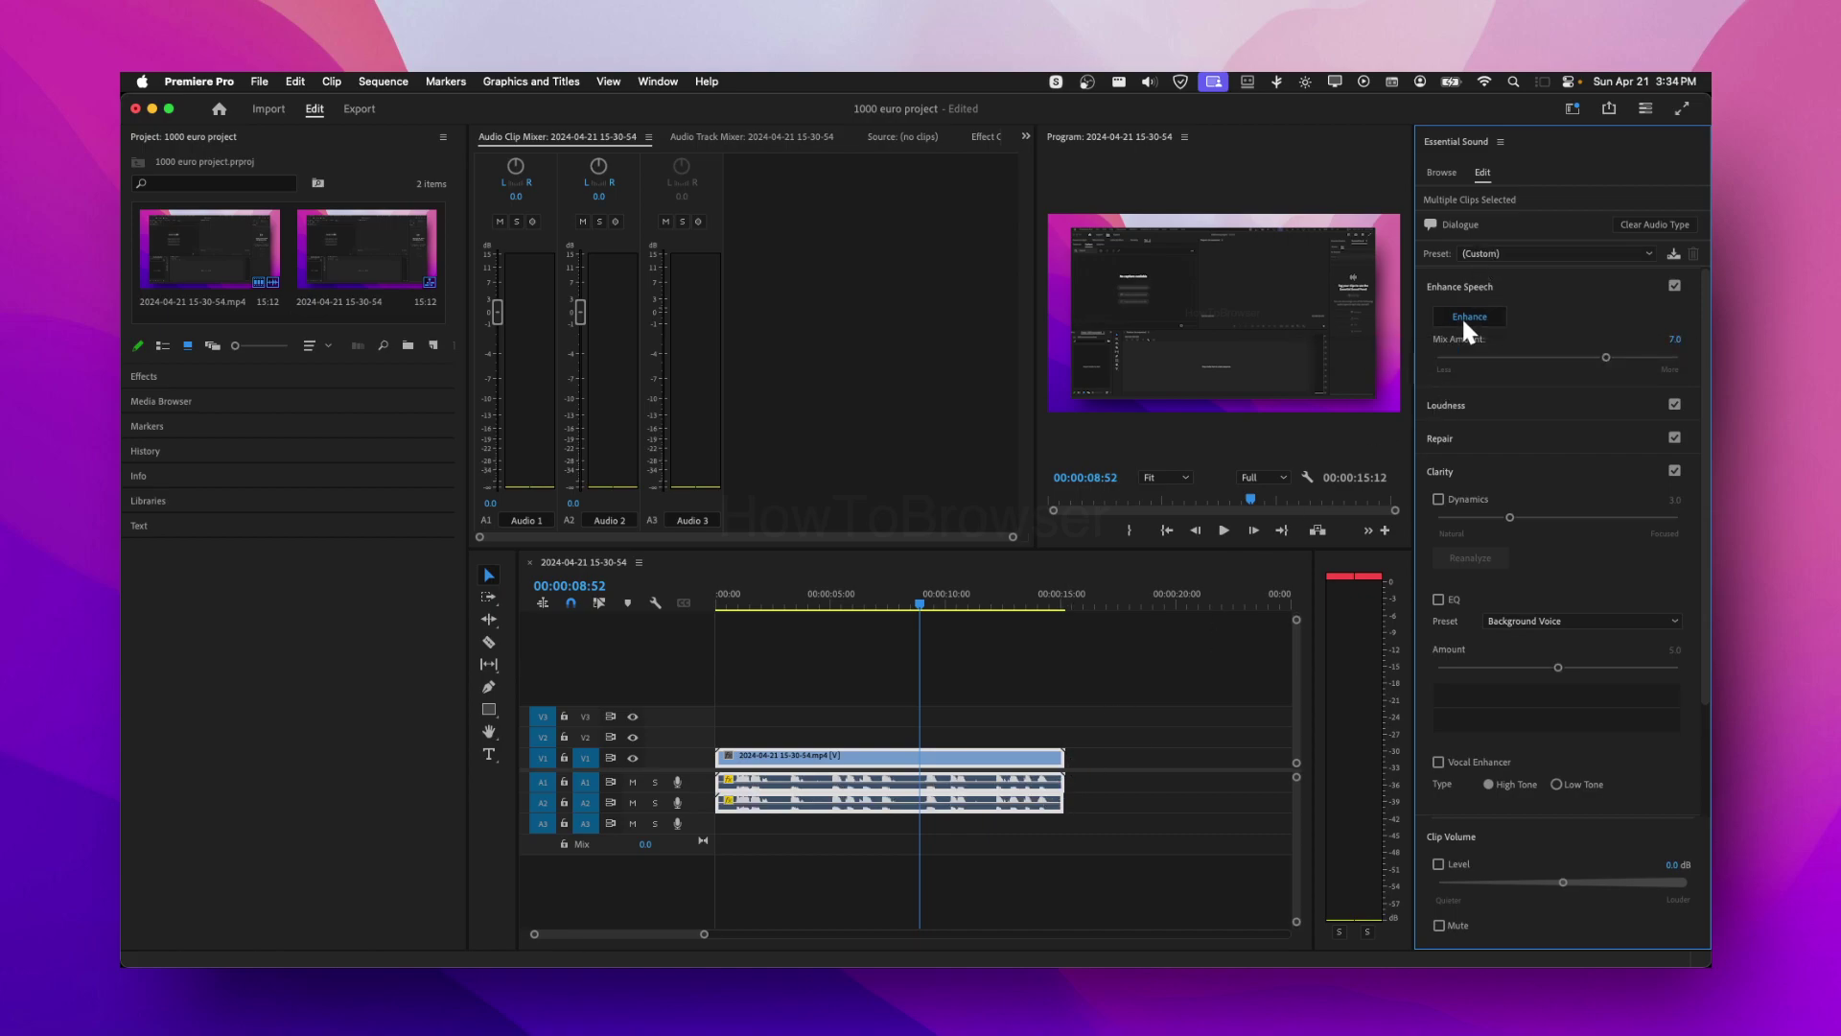
Step: Turn on Dynamics at 8.4 and EQ with the Background Voice preset for the dialogue clips
left_click(1438, 499)
left_click_drag(1509, 517, 1514, 517)
left_click_drag(1646, 521, 1639, 519)
left_click(1438, 600)
left_click(1486, 621)
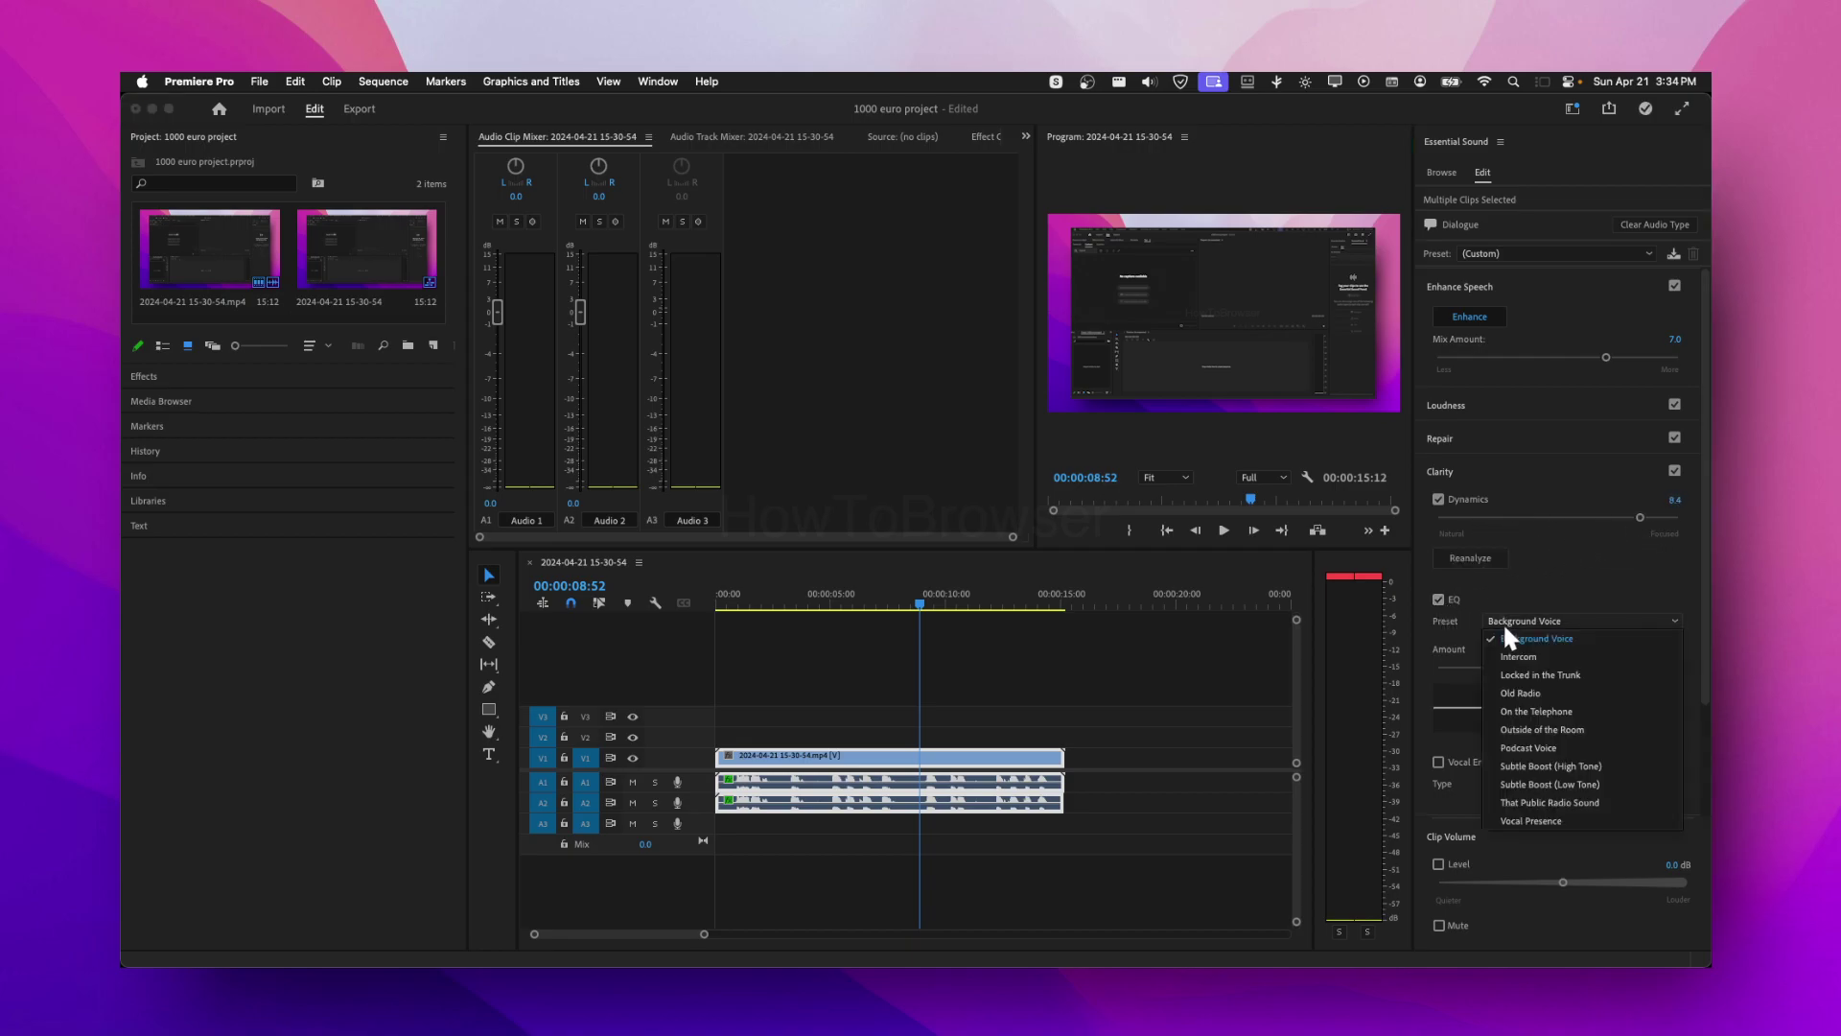
left_click(1600, 638)
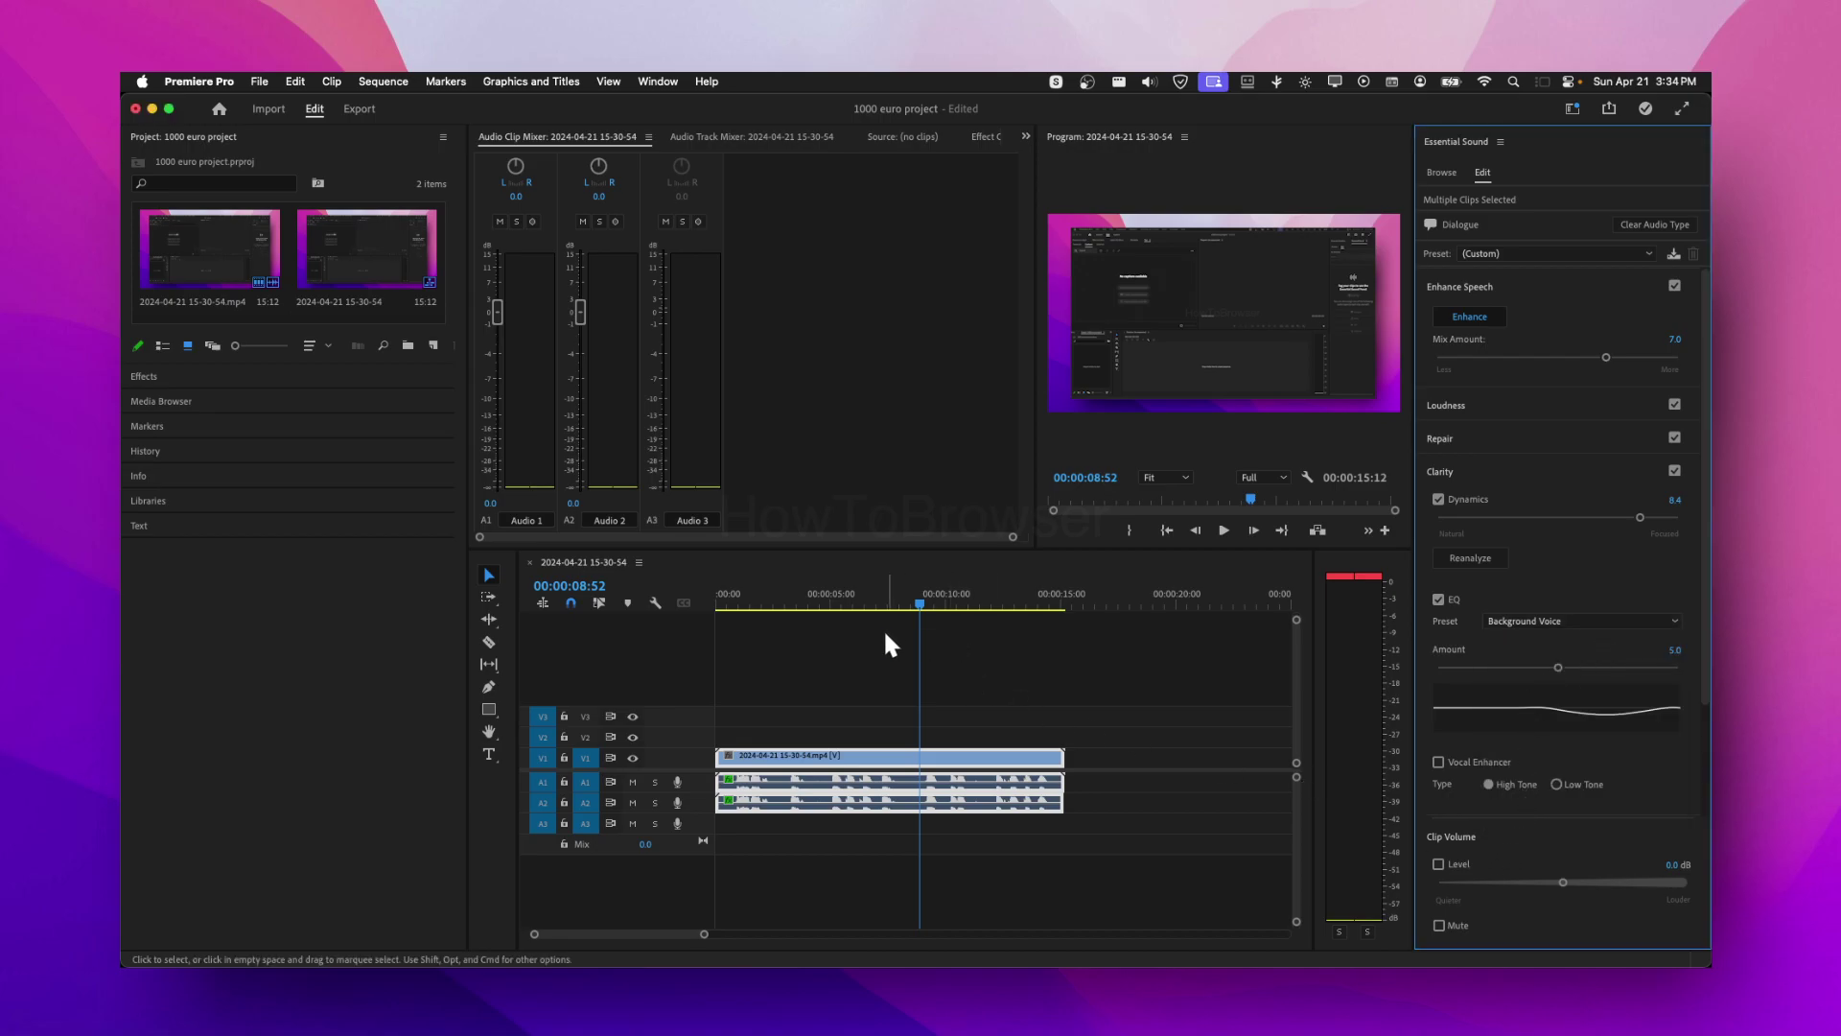
Step: Lower the Dynamics amount to 4.1 during playback and replay the clip from near its start
left_click(1223, 529)
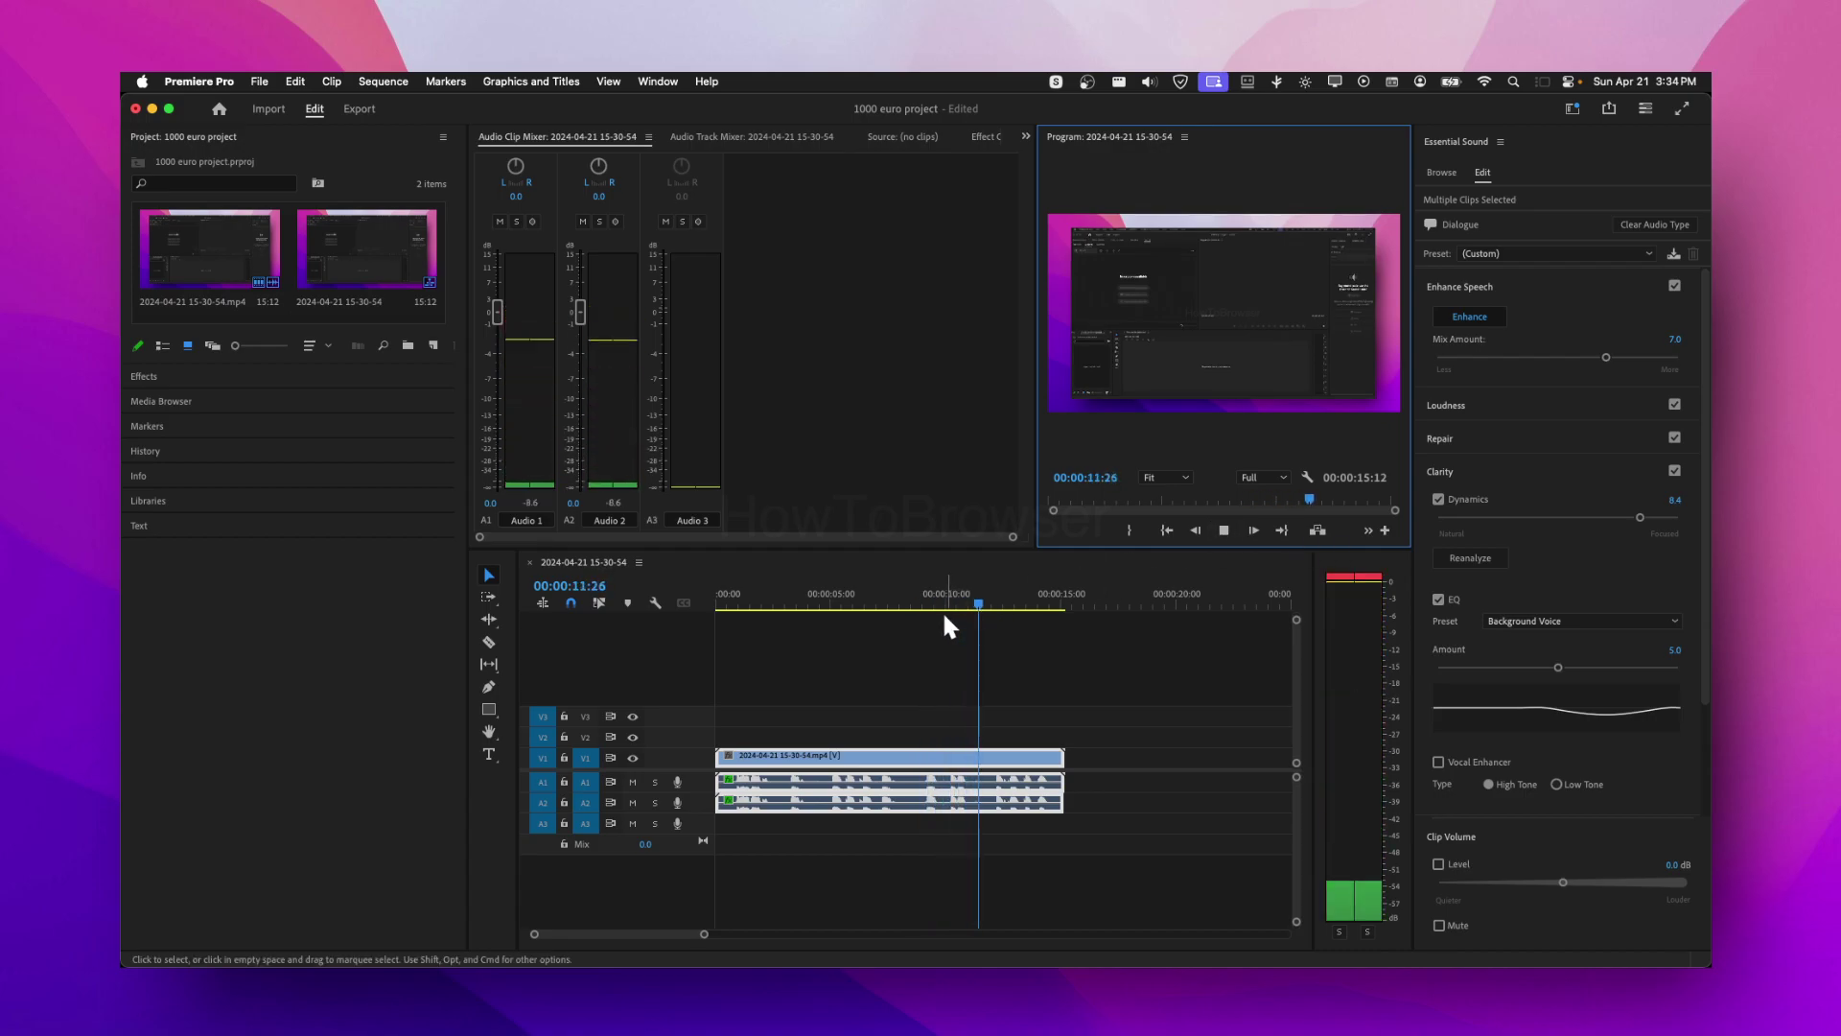
left_click_drag(1584, 515, 1533, 514)
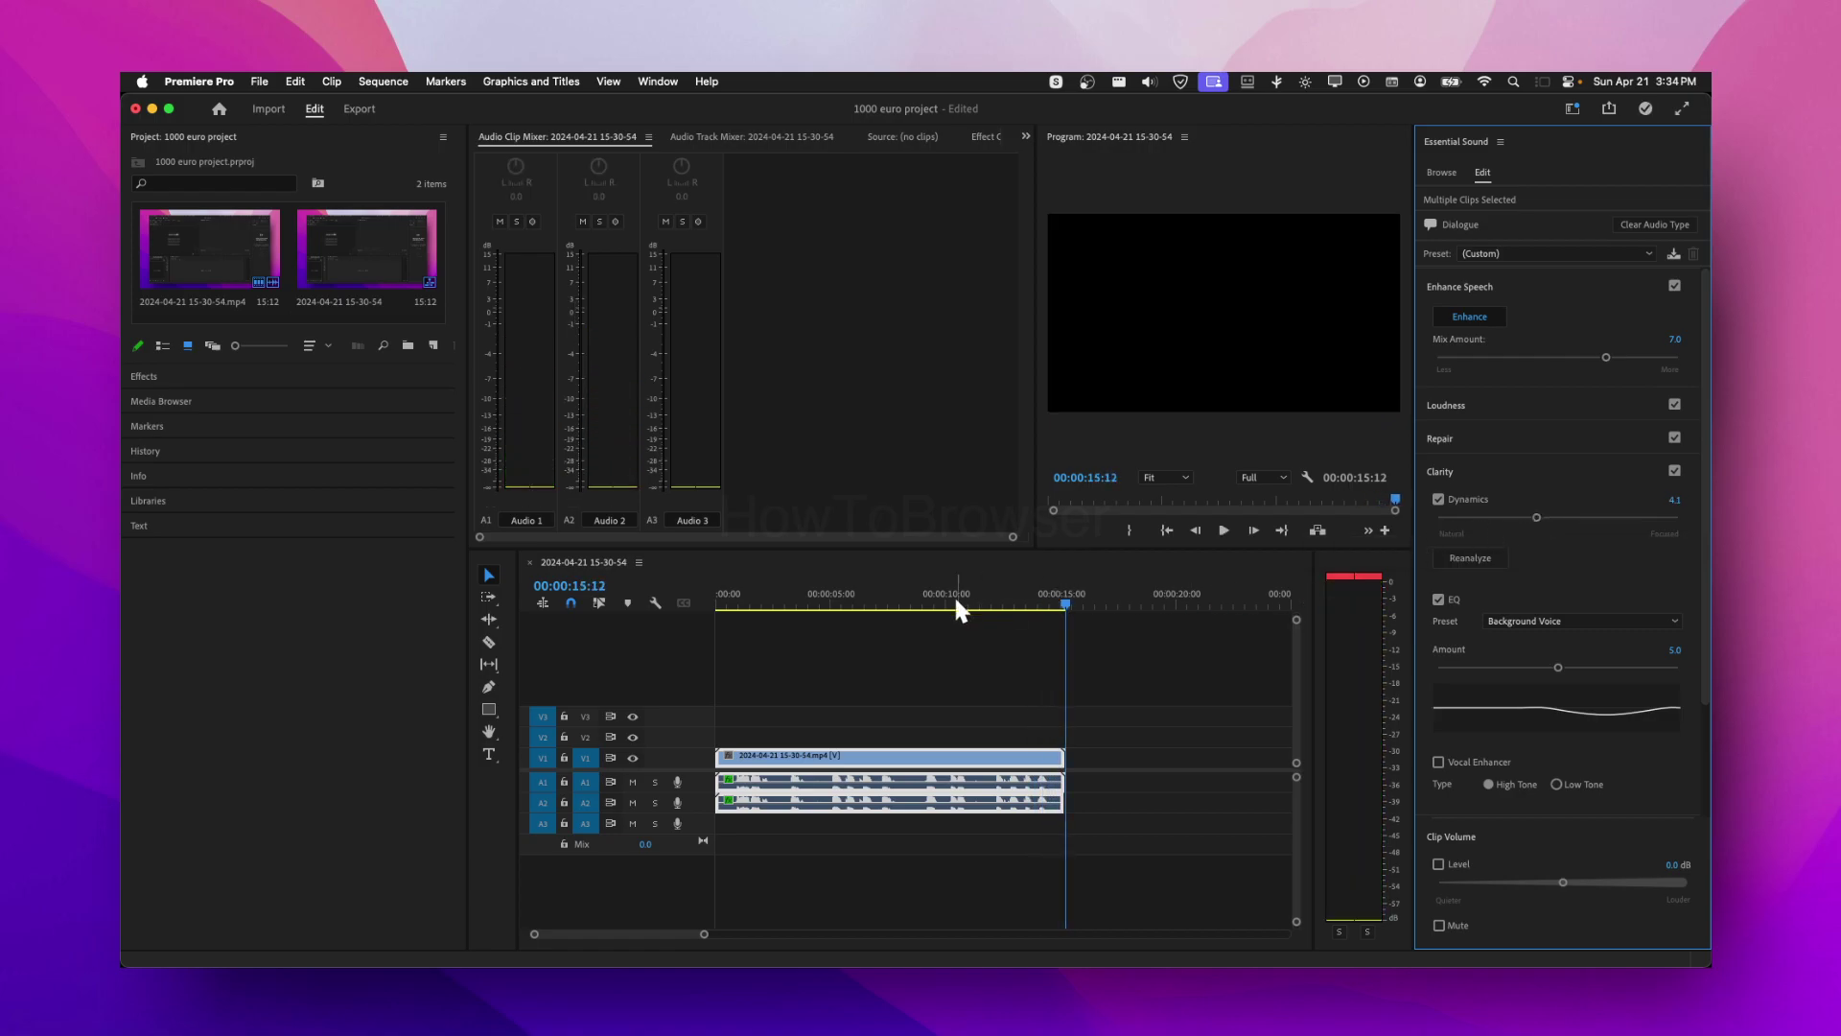
left_click(867, 618)
left_click_drag(832, 602, 772, 602)
left_click(1225, 533)
left_click(1223, 533)
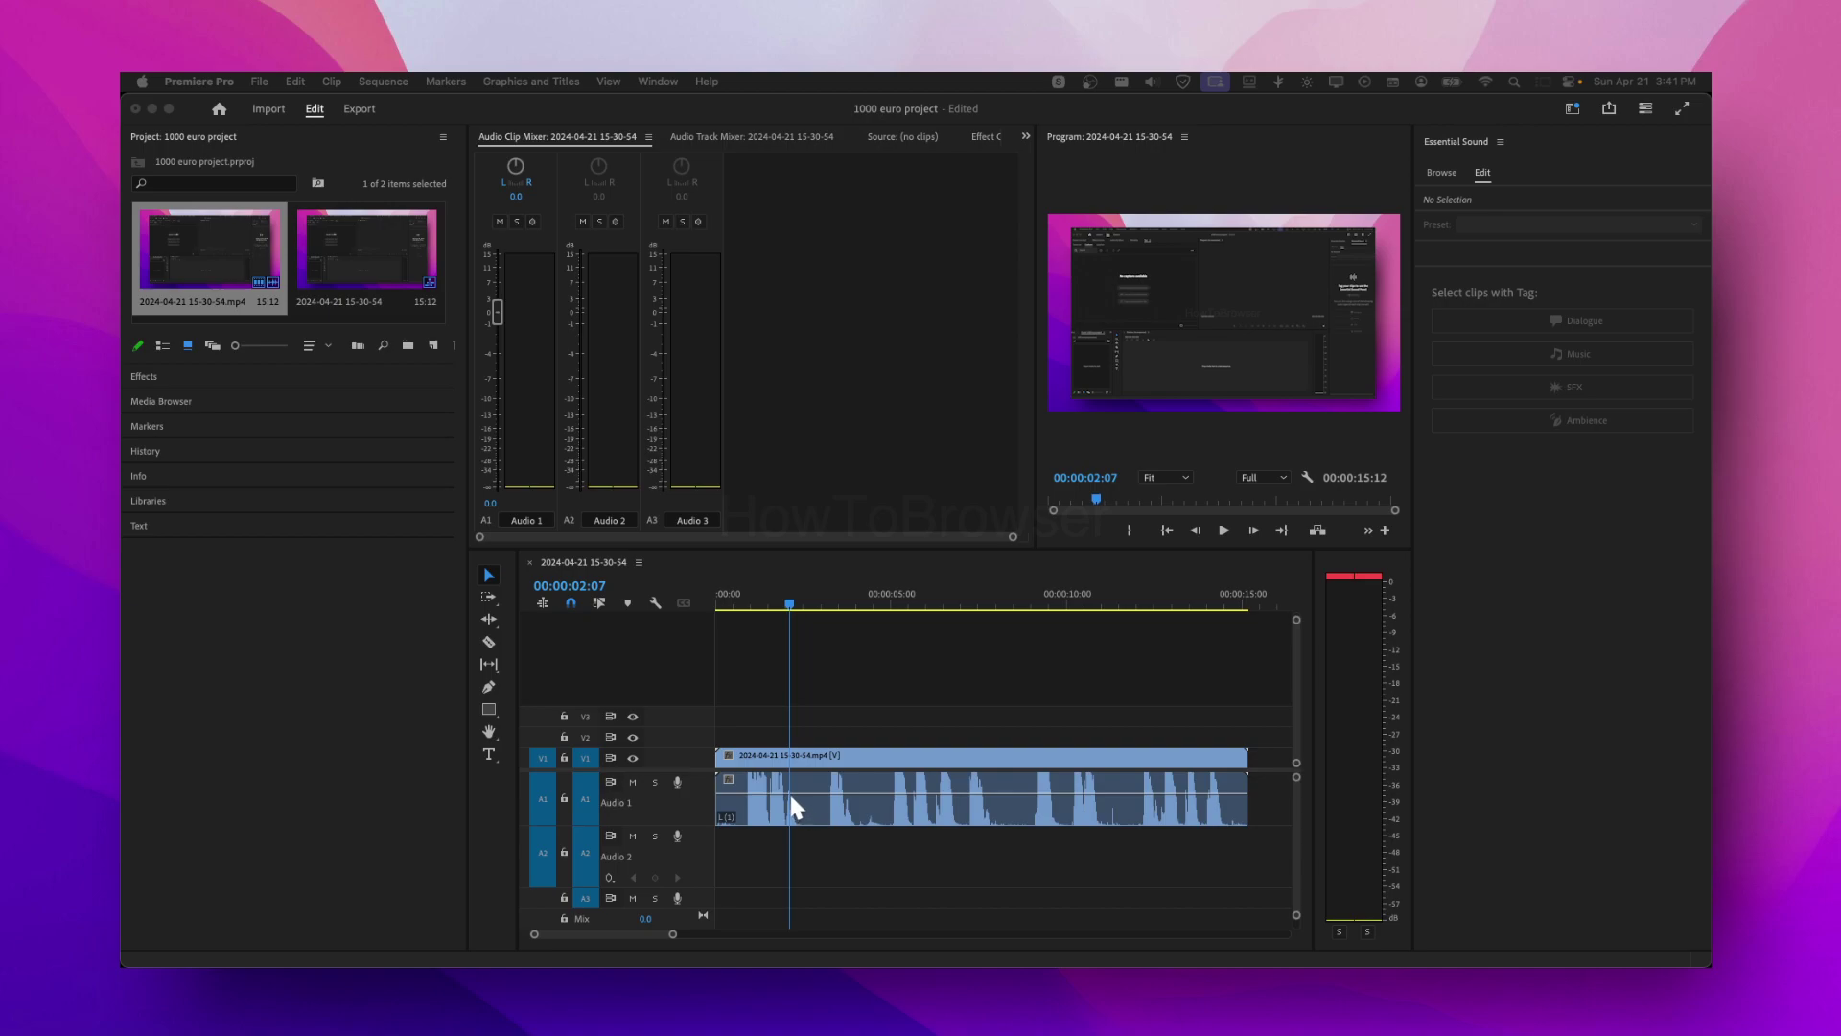
Step: Enlarge the Audio 1 track and add two volume keyframes with the Pen tool, at 00:00:02:07 and near the clip's end
scroll(698, 796, "up", 1)
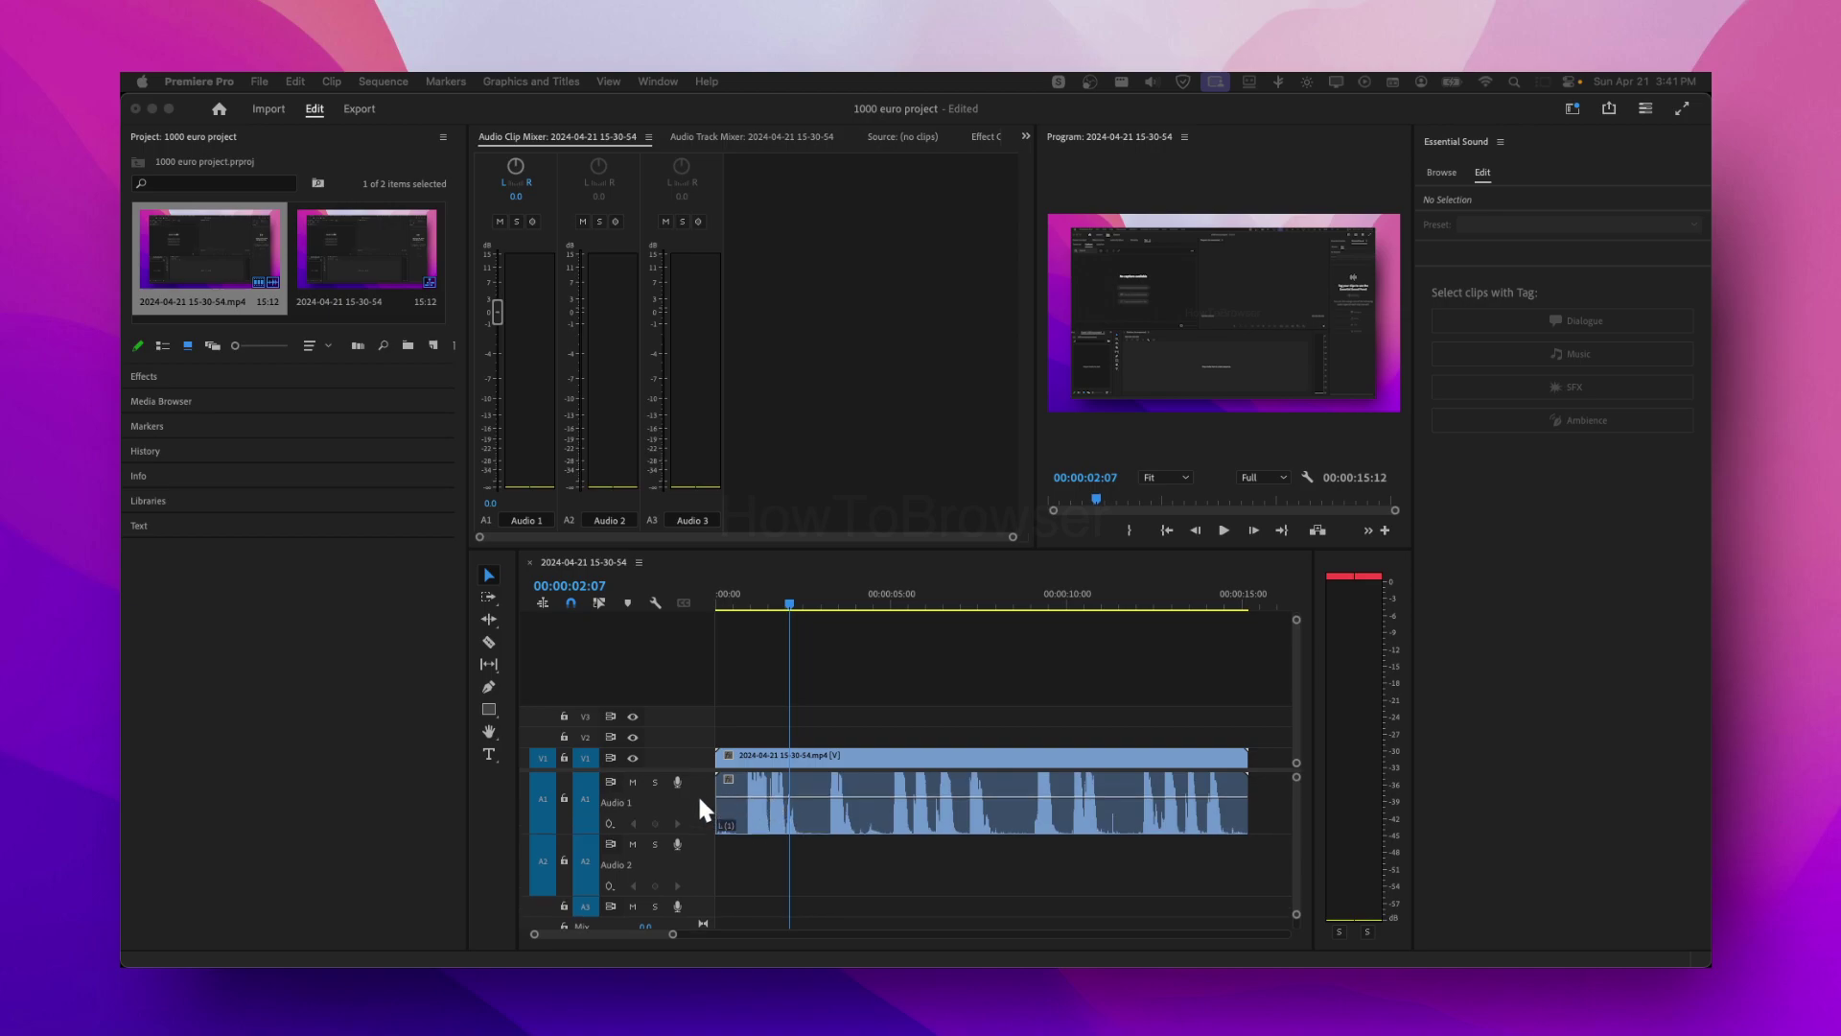
scroll(699, 798, "up", 3)
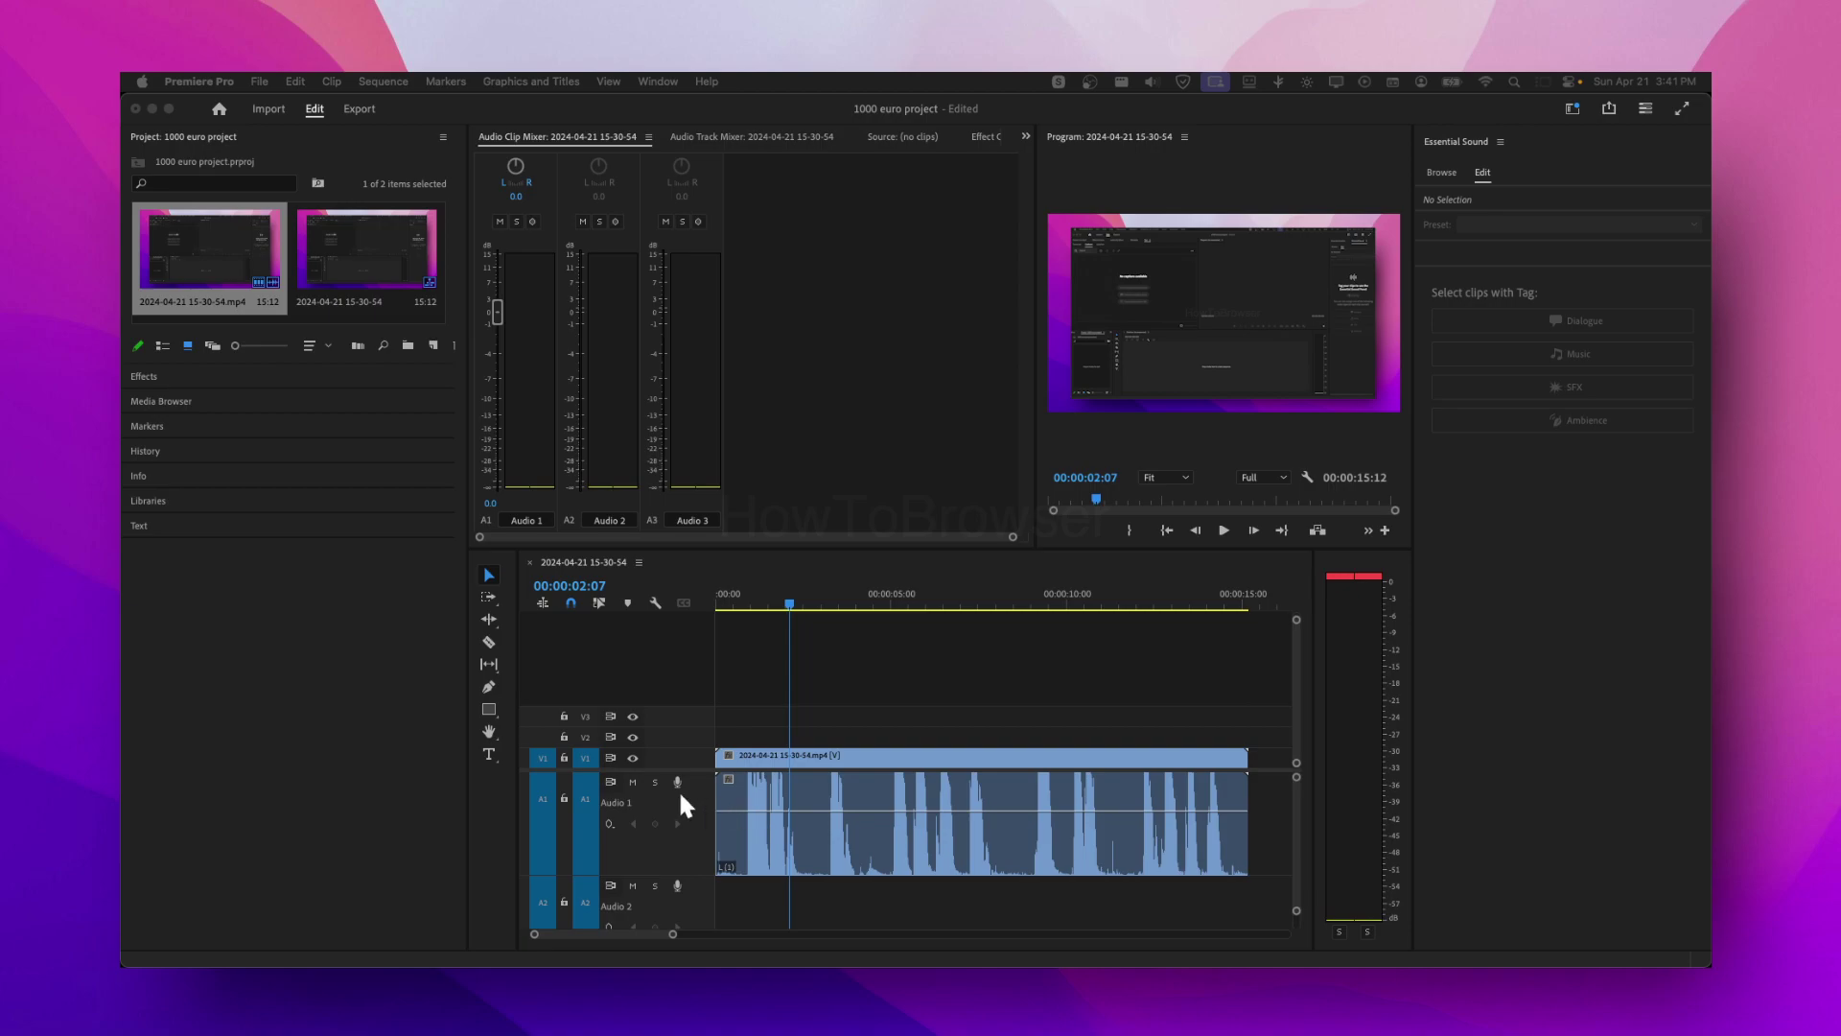
left_click(792, 820)
key("p")
left_click(792, 820)
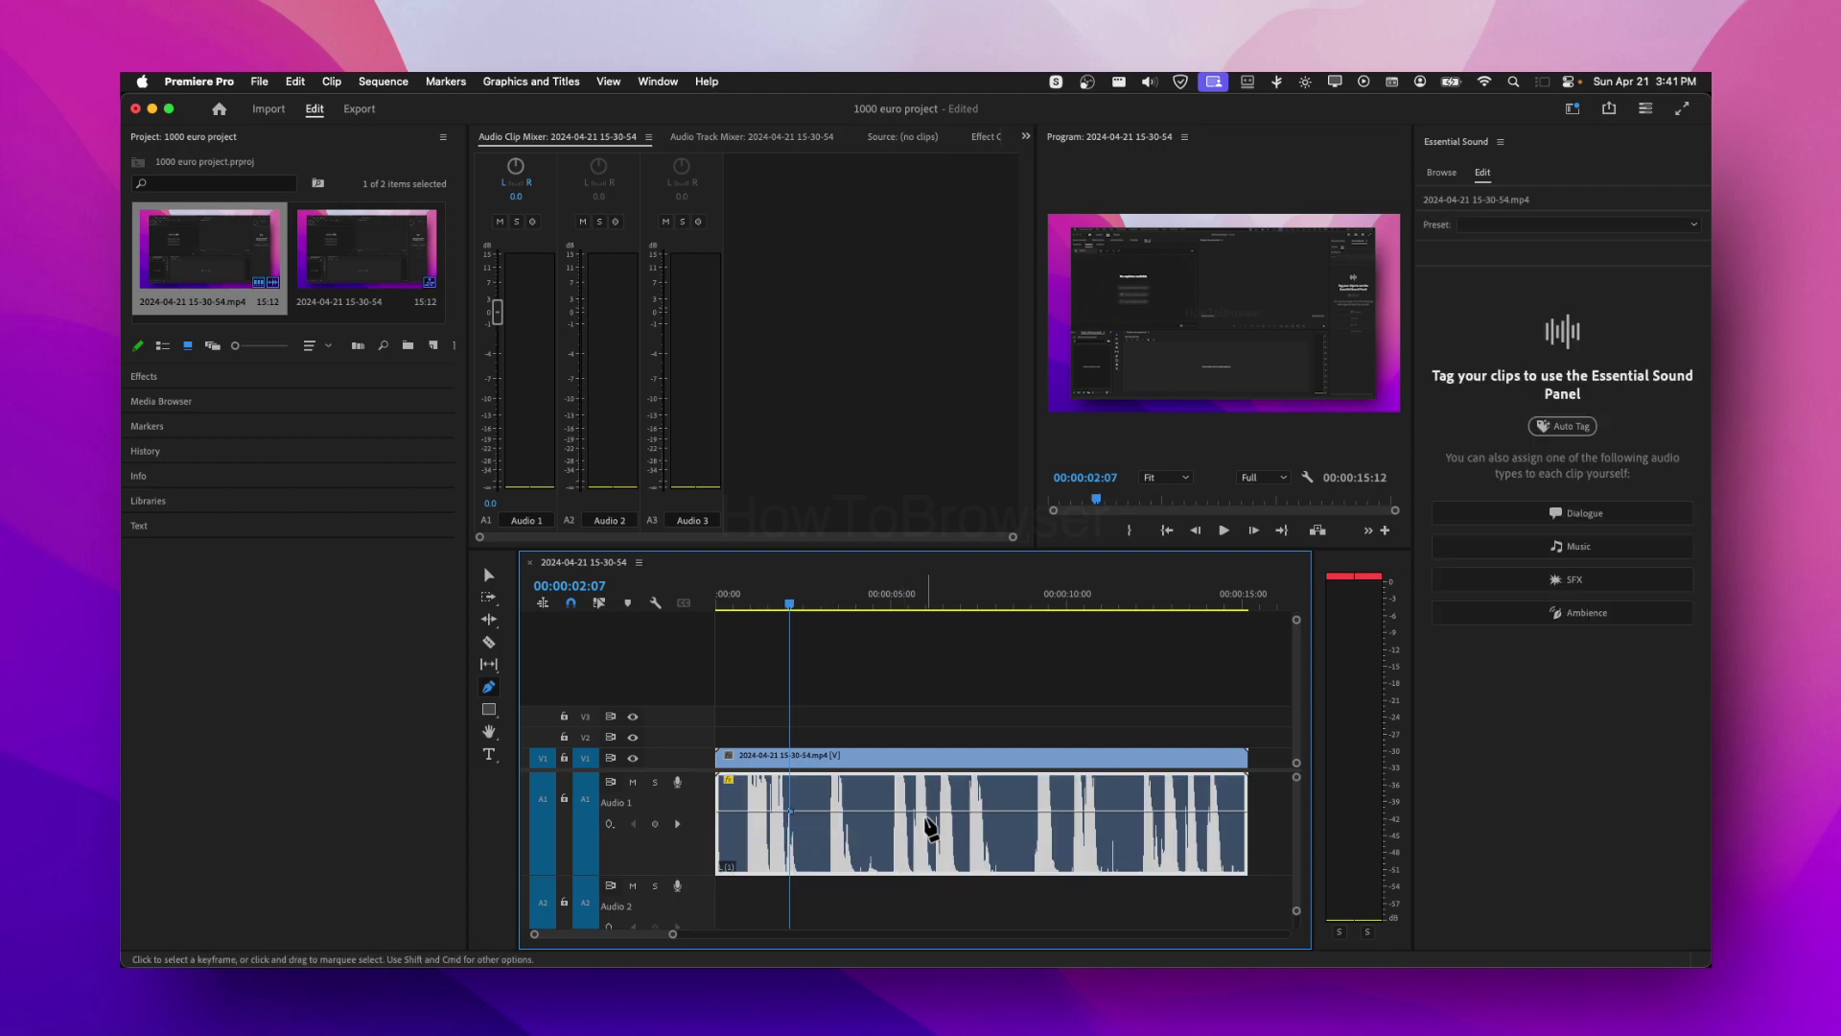
left_click(1190, 812)
Step: Add lowered volume keyframes at the clip's start and end, and lower the inner keyframes, with the one at the playhead about -11.8 dB
key("v")
left_click_drag(763, 811, 758, 815)
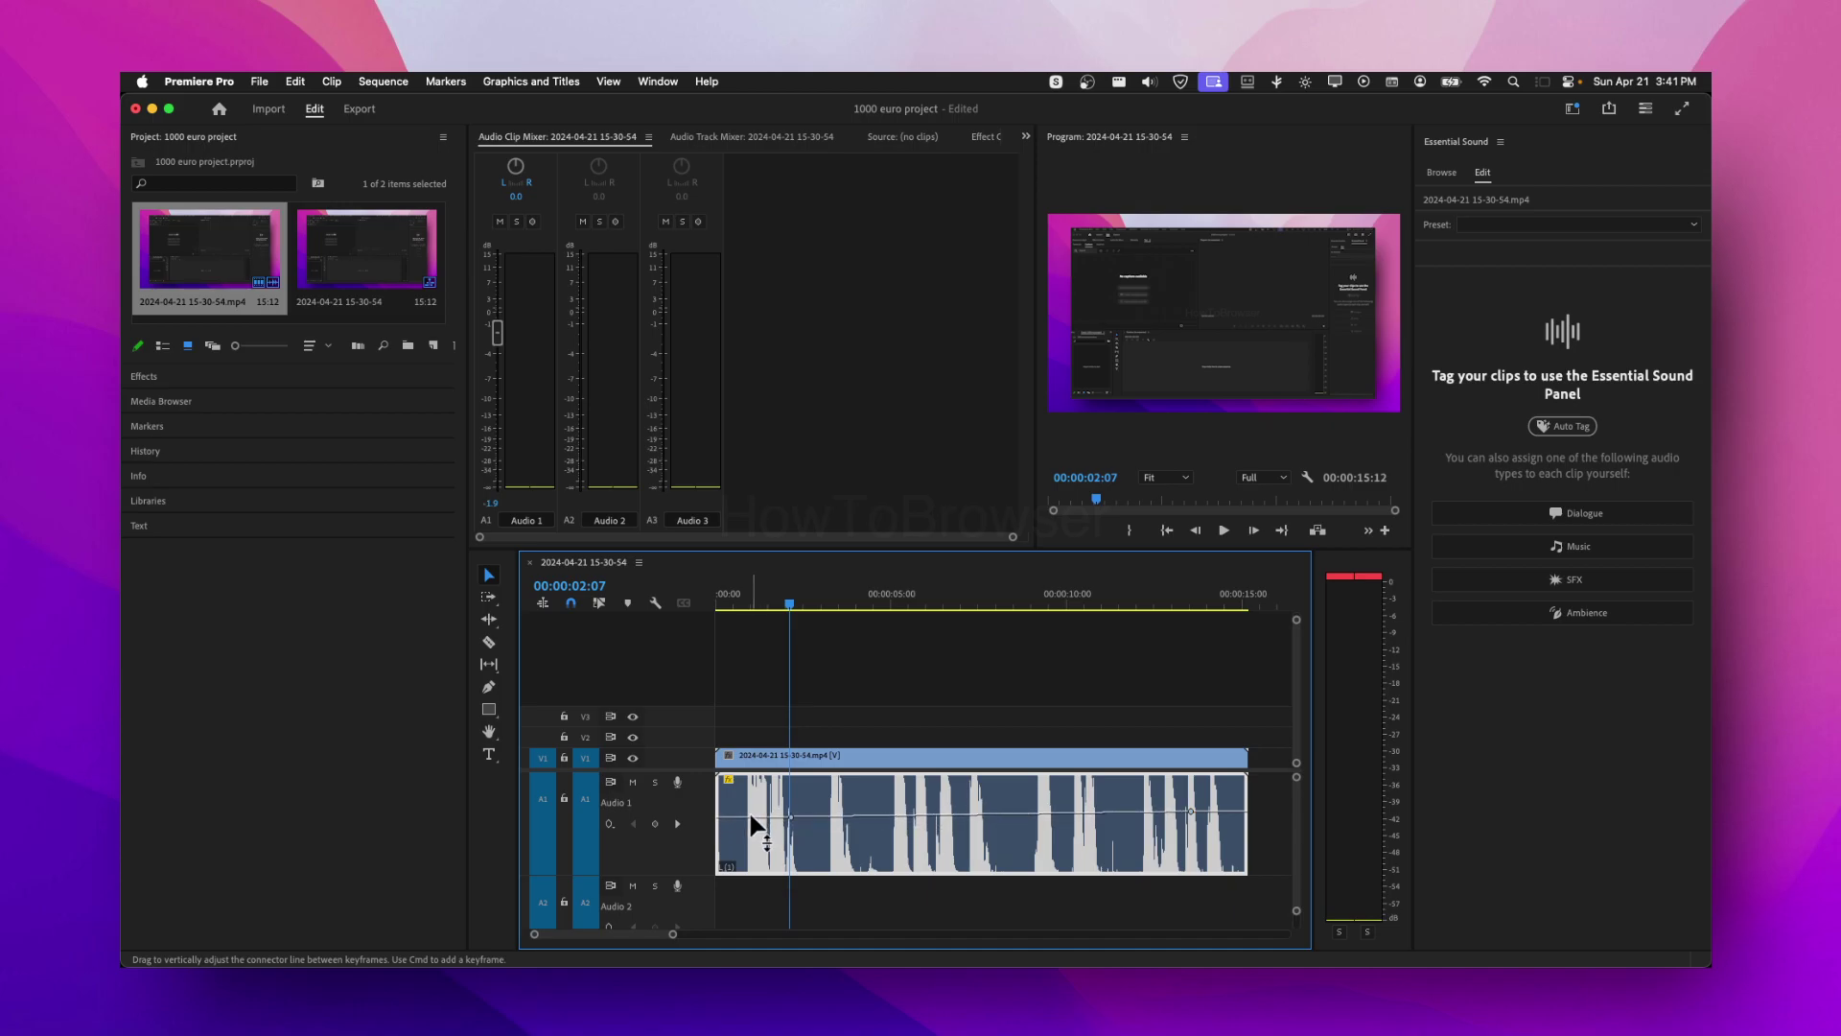
key("p")
left_click_drag(721, 817, 720, 854)
left_click_drag(1245, 815, 1191, 827)
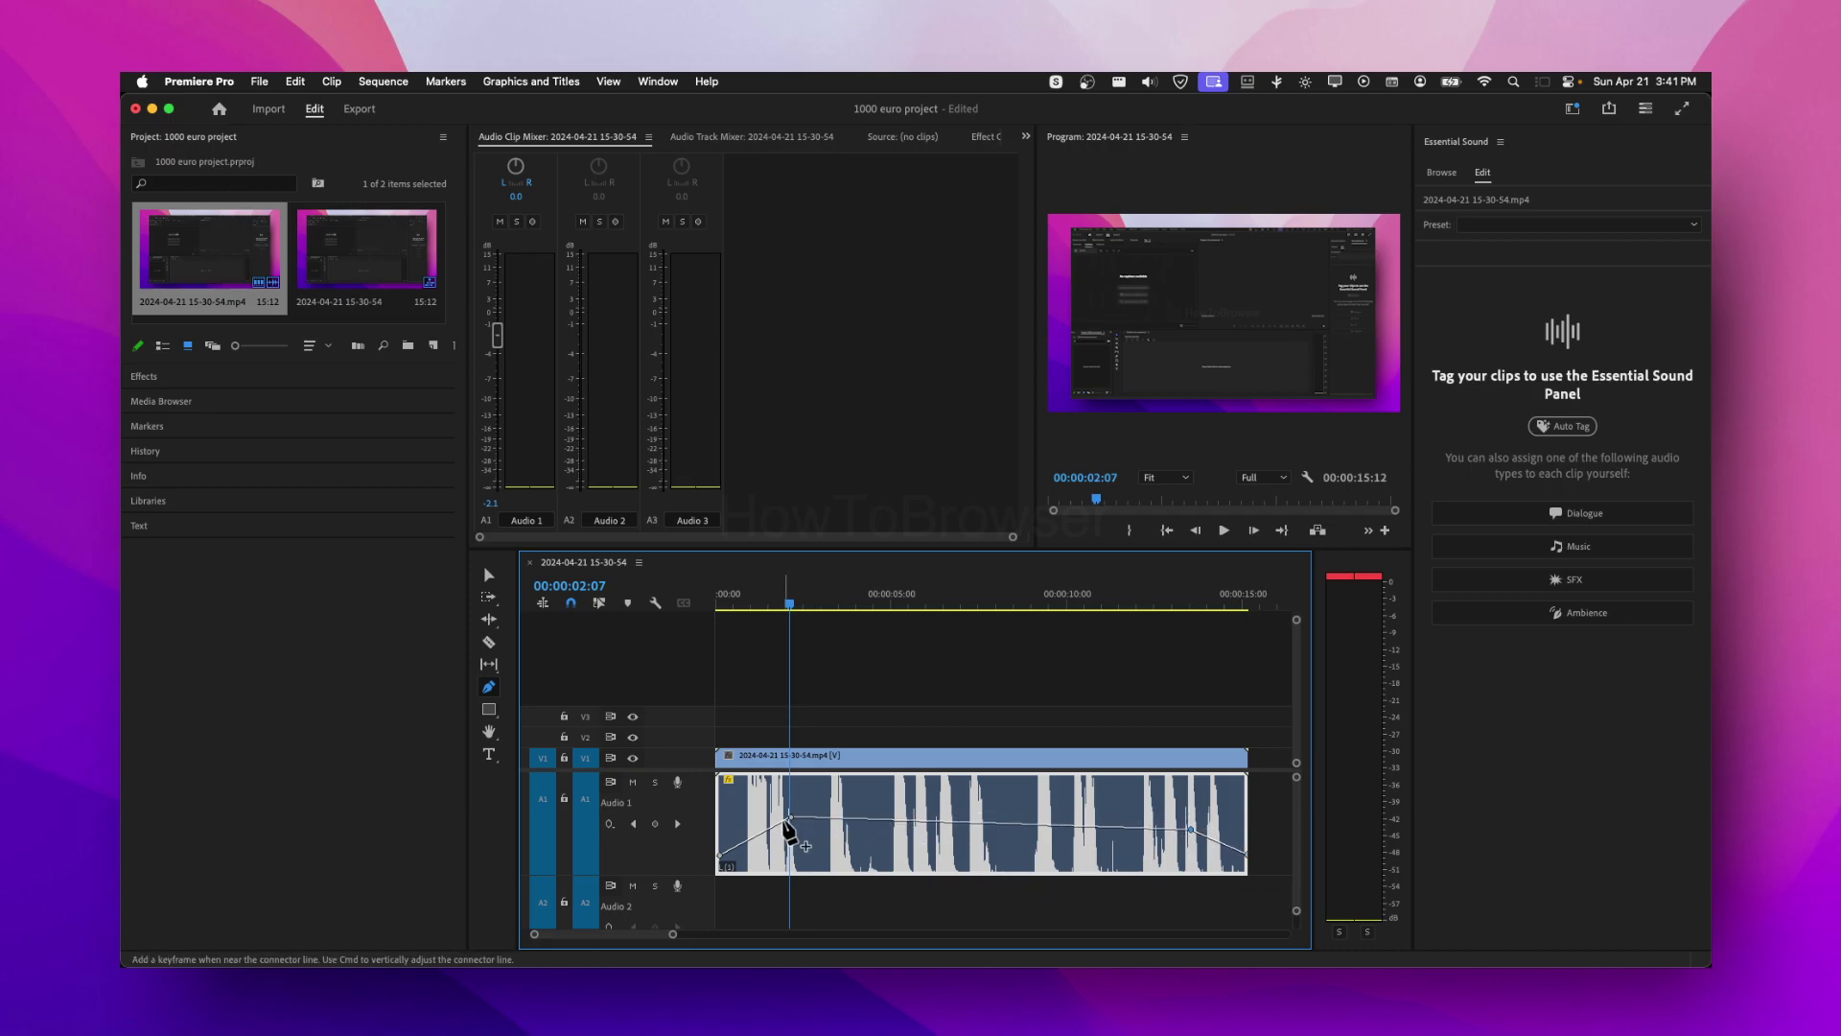
left_click_drag(791, 818, 793, 836)
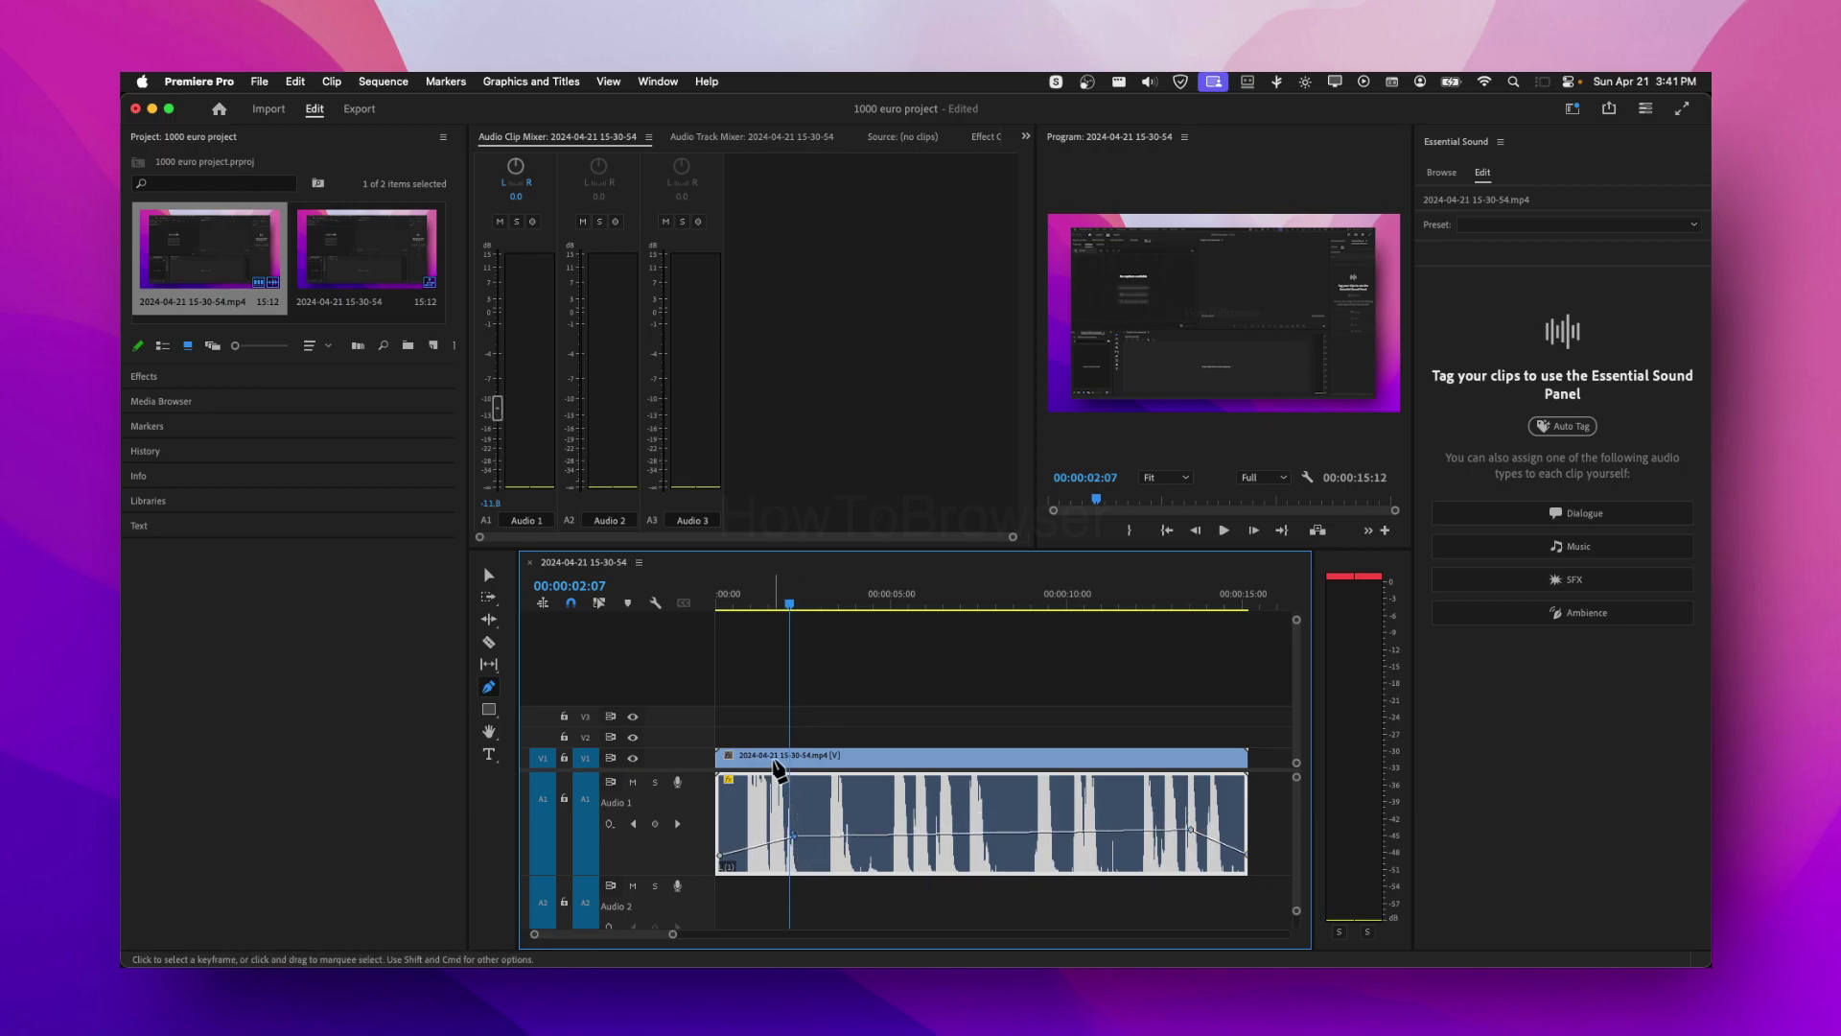
Step: Use the Selection tool to lower the volume line between the inner keyframes to about -13.7 dB at the playhead
left_click(499, 596)
left_click(490, 574)
left_click_drag(976, 834, 976, 846)
left_click_drag(973, 849, 973, 837)
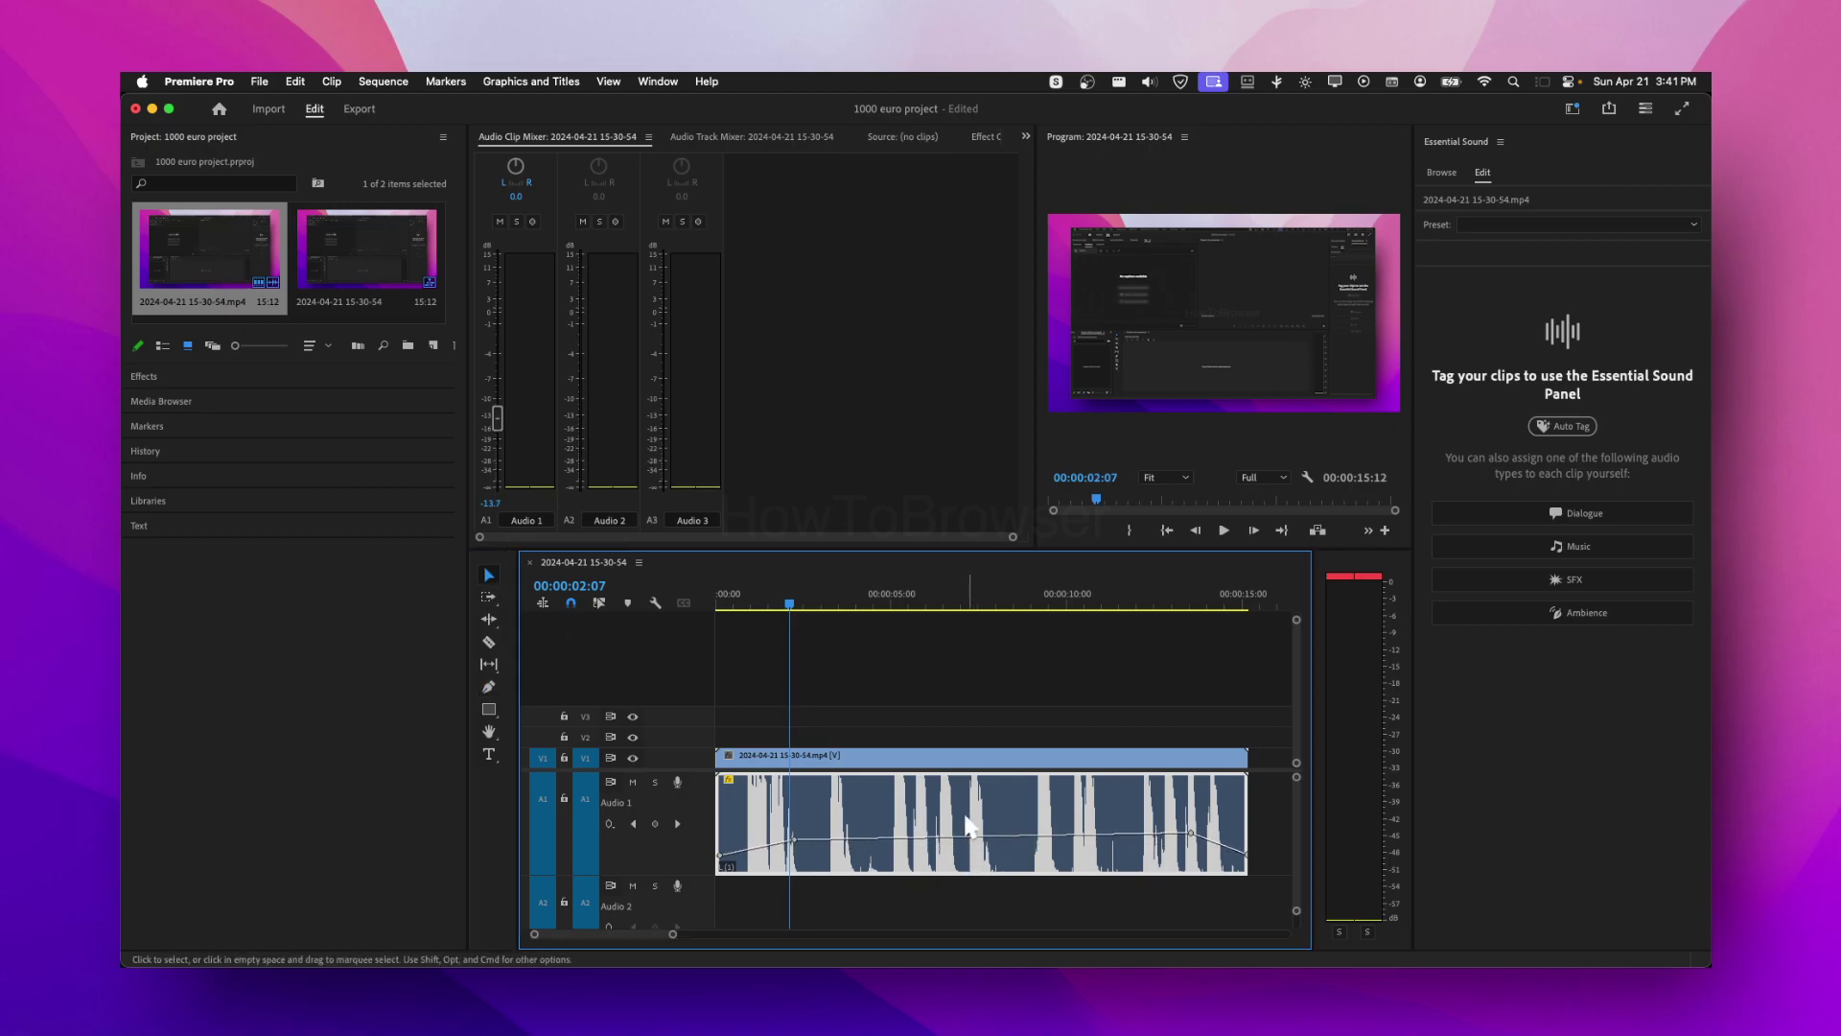
Step: Select the audio clip on Audio 1, tag it as Dialogue and run Enhance Speech on it
left_click(916, 694)
left_click(932, 810)
left_click(1582, 503)
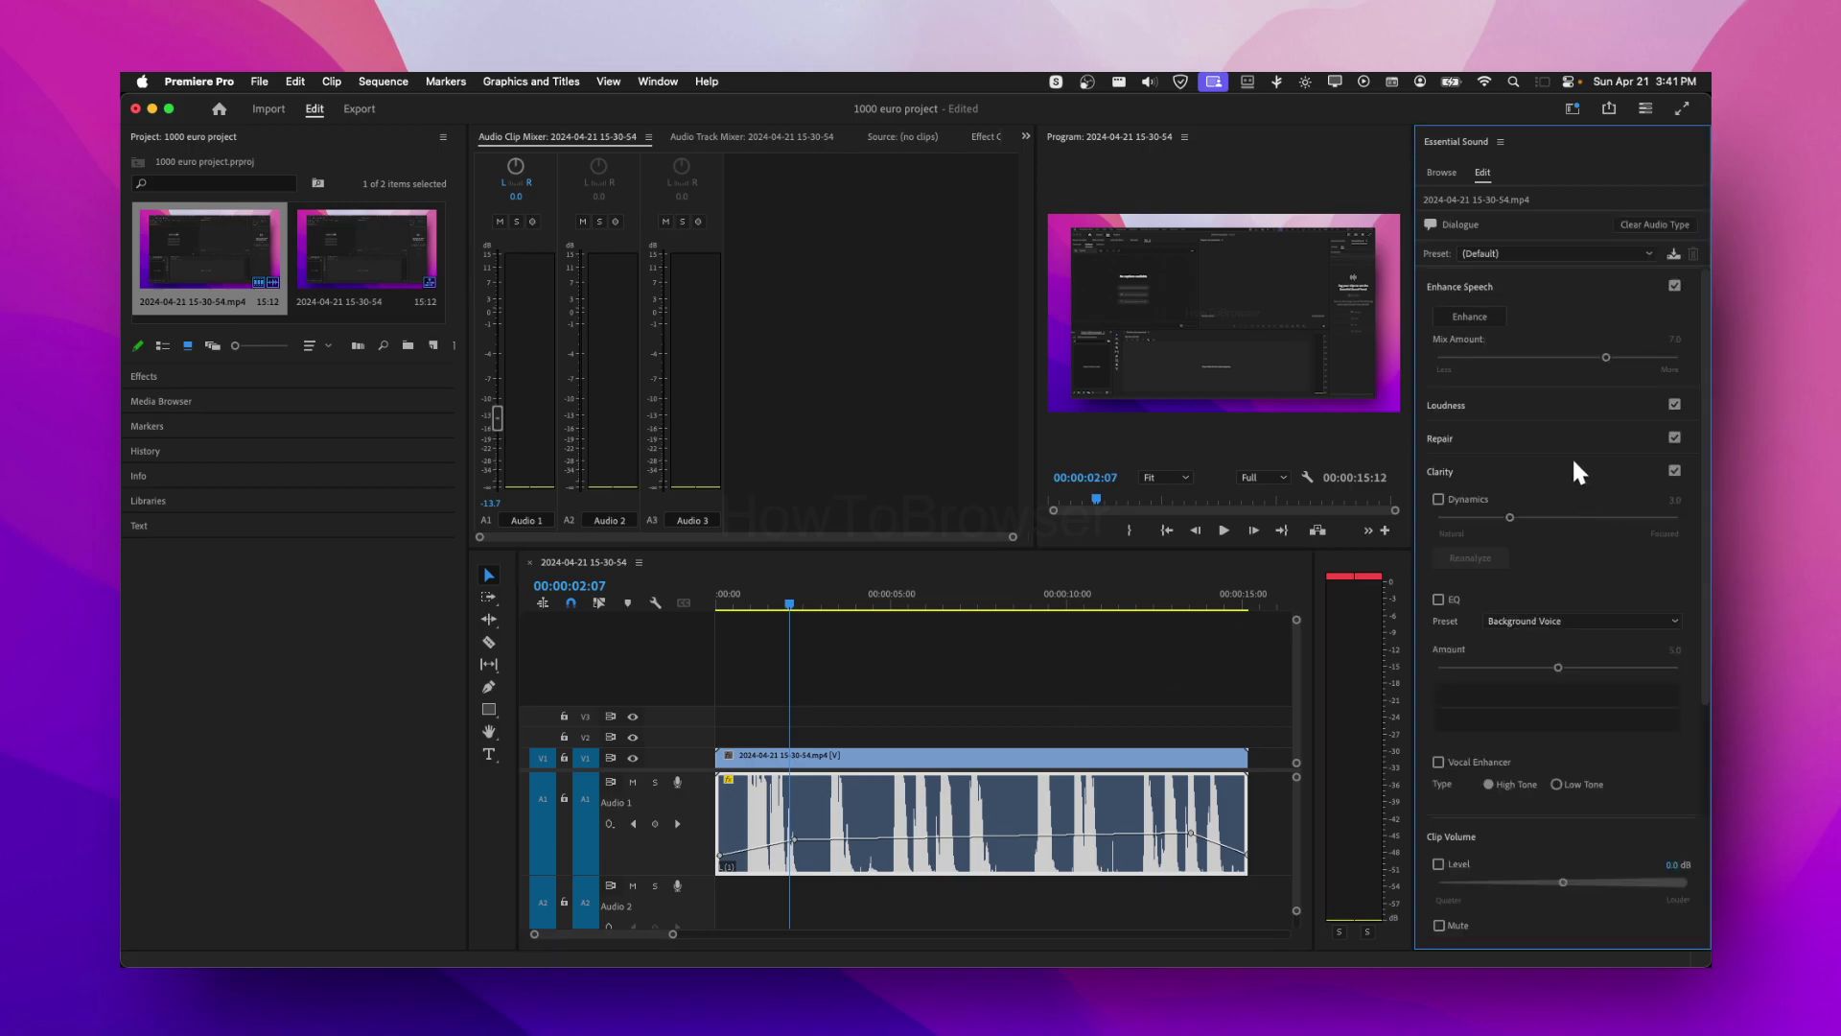
left_click(1471, 315)
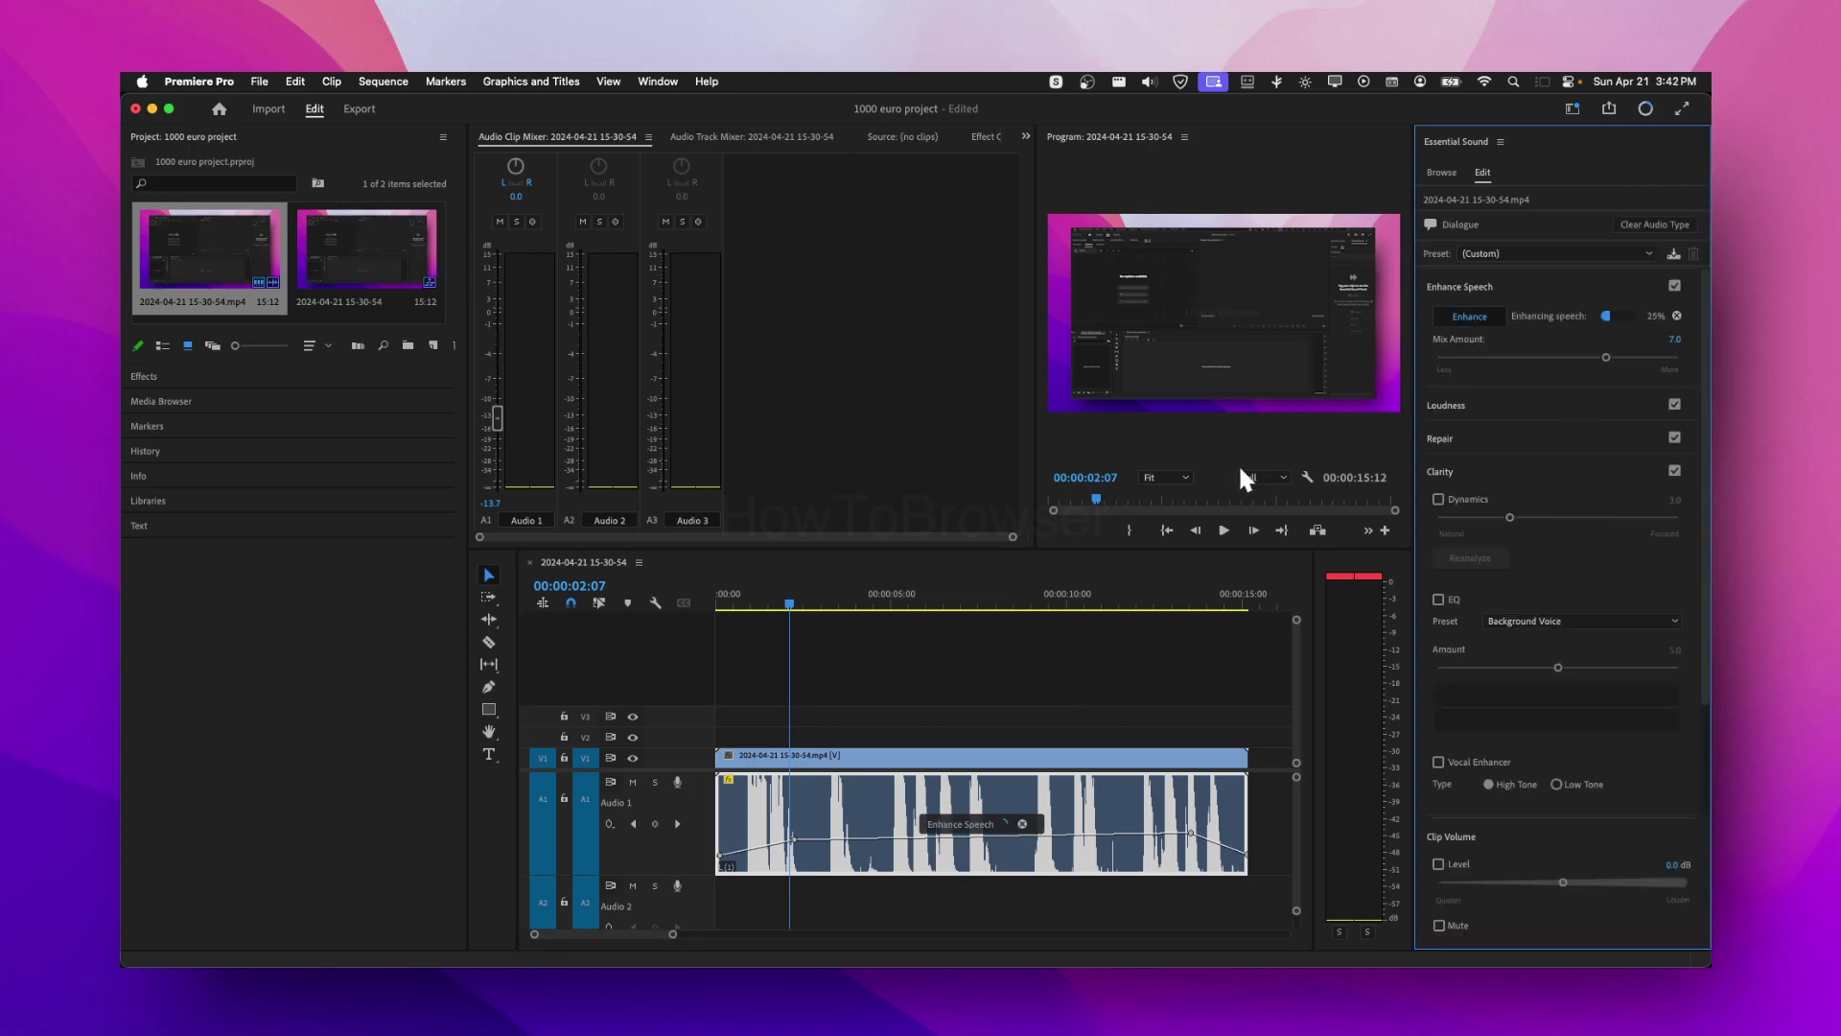